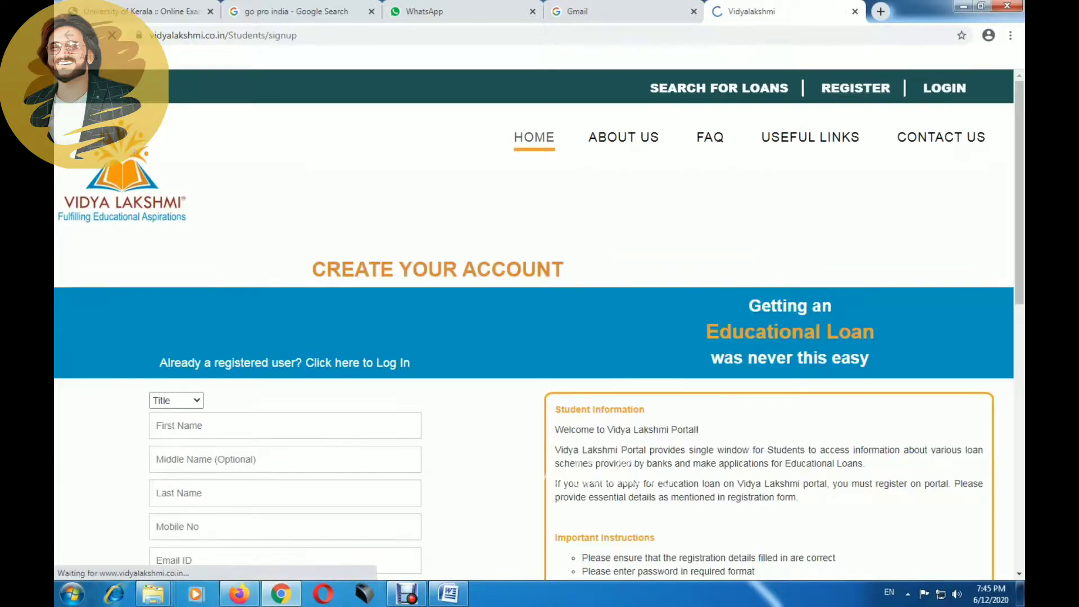
Step: Step through the registration form fields down to the captcha field
{"action": "key", "text": "Tab"}
{"action": "key", "text": "Tab"}
{"action": "key", "text": "Tab"}
{"action": "key", "text": "Tab"}
{"action": "key", "text": "Tab"}
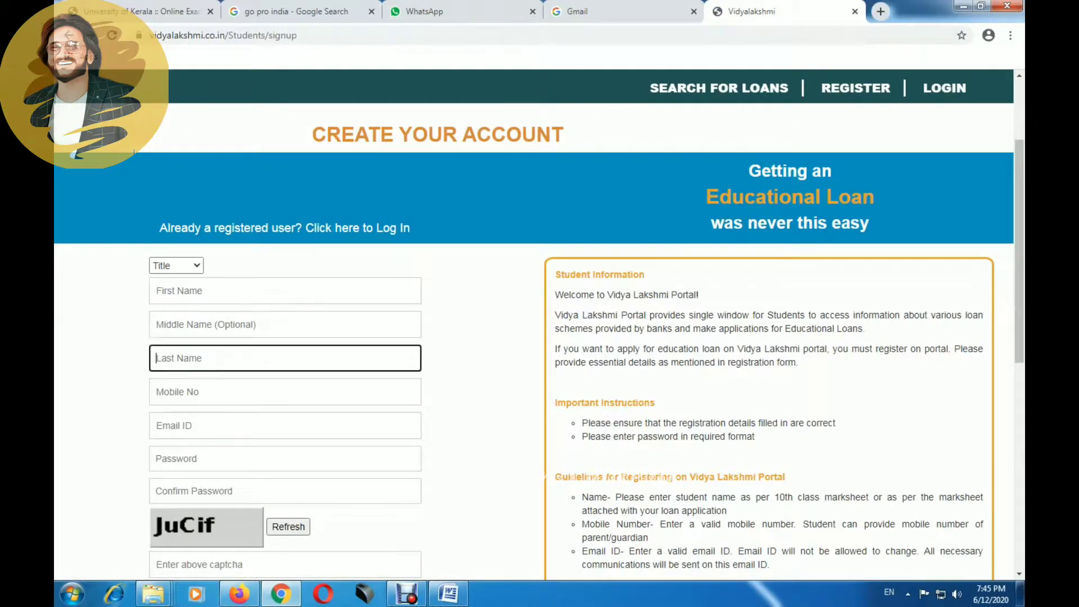
{"action": "key", "text": "Tab"}
{"action": "scroll", "coordinate": [538, 342], "scroll_direction": "down", "scroll_amount": 2}
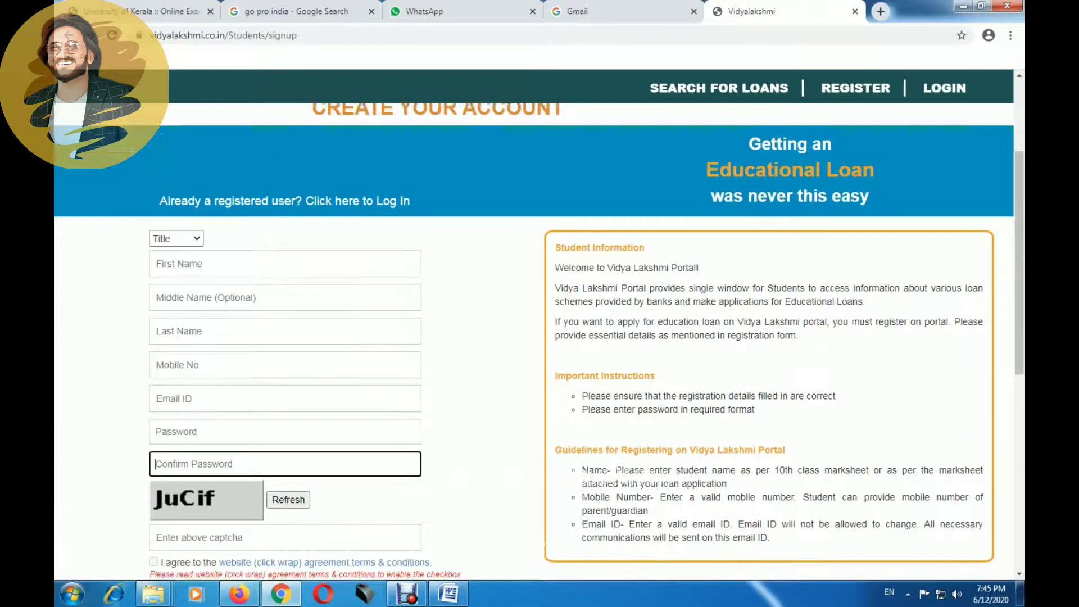
{"action": "key", "text": "Tab"}
{"action": "key", "text": "Tab"}
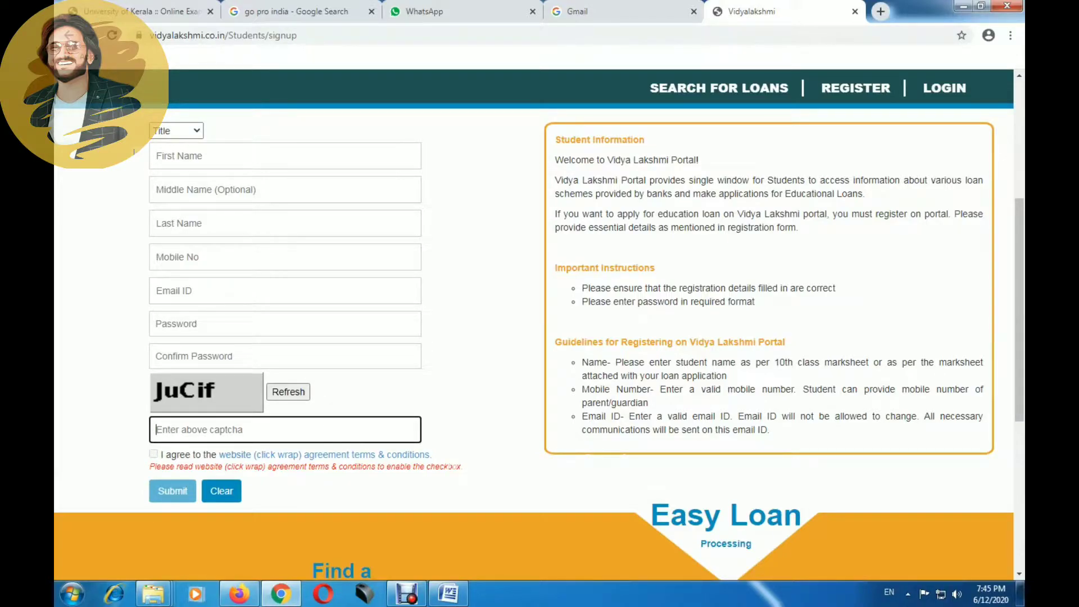
{"action": "scroll", "coordinate": [133, 152], "scroll_direction": "up", "scroll_amount": 4}
Step: Log in via Student Login with the student's email, password and captcha, then open the loan form
{"action": "mouse_move", "coordinate": [944, 90]}
{"action": "left_click", "coordinate": [889, 115]}
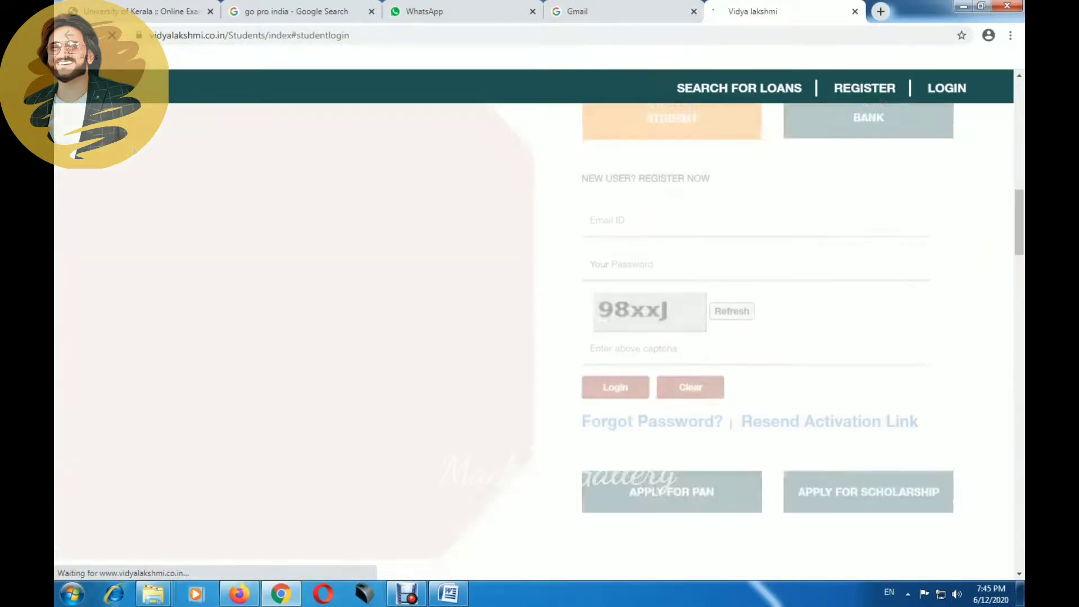
{"action": "type", "text": "M"}
{"action": "key", "text": "BackSpace"}
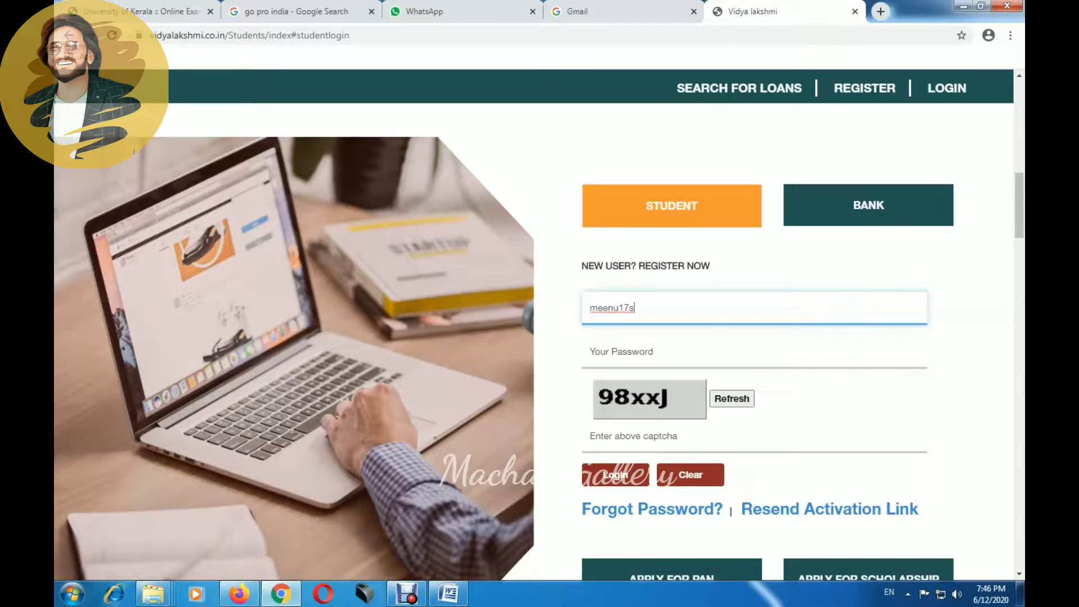
{"action": "key", "text": "Tab"}
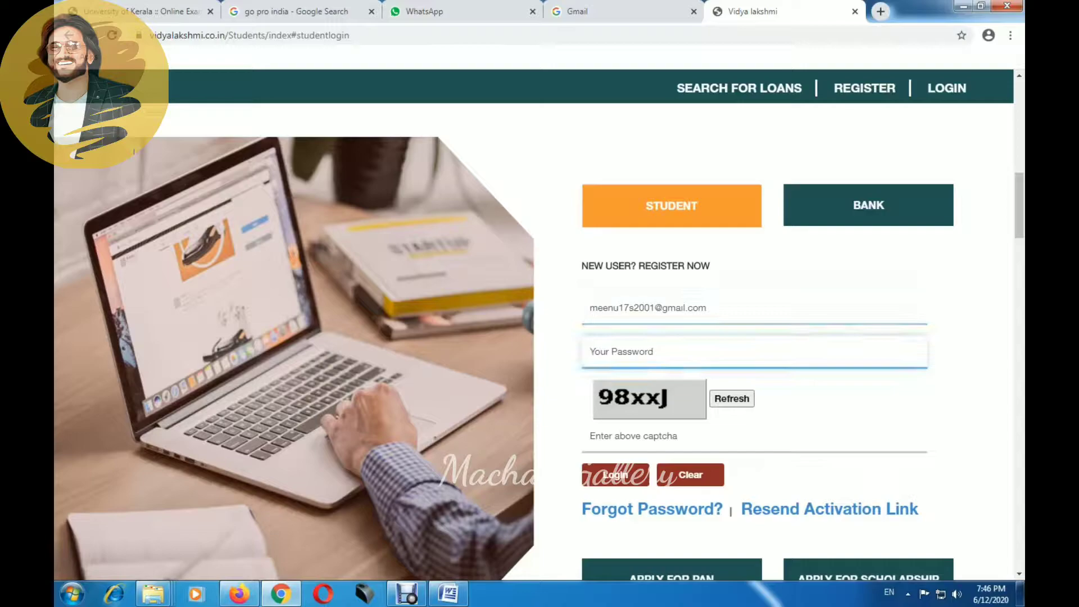
{"action": "type", "text": "•••••"}
{"action": "type", "text": "98xxJ"}
{"action": "key", "text": "Return"}
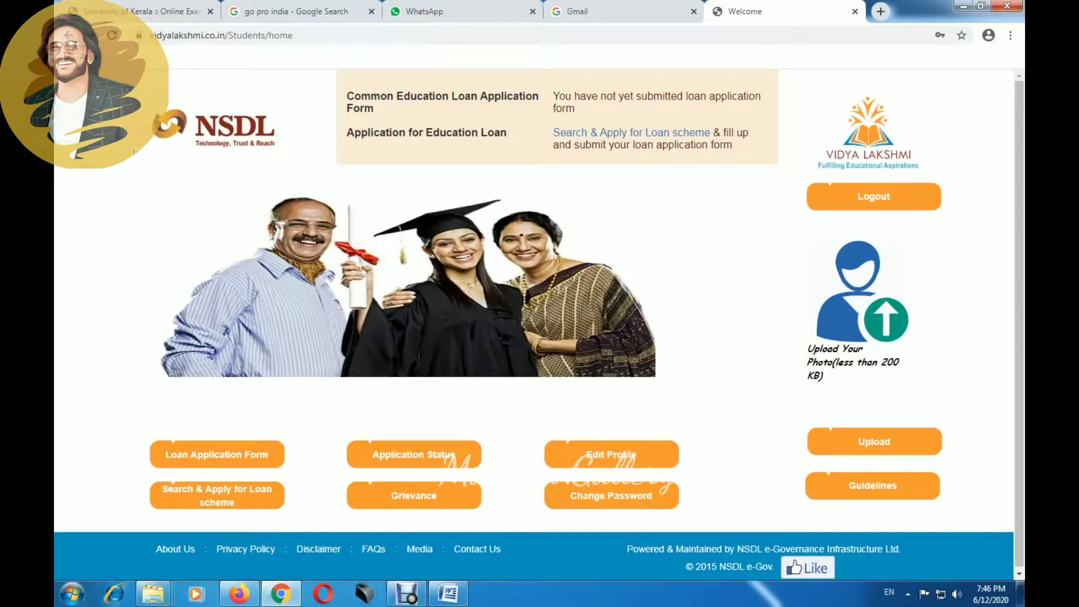
{"action": "left_click", "coordinate": [217, 454]}
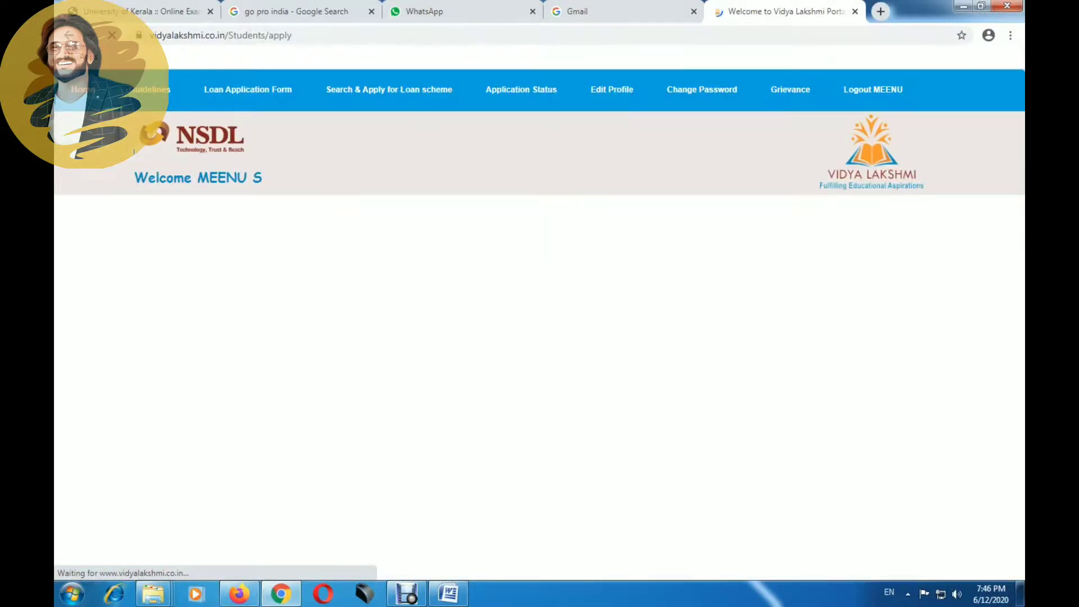
Step: Open the Basic Information section and save it with Next
{"action": "scroll", "coordinate": [528, 337], "scroll_direction": "down", "scroll_amount": 2}
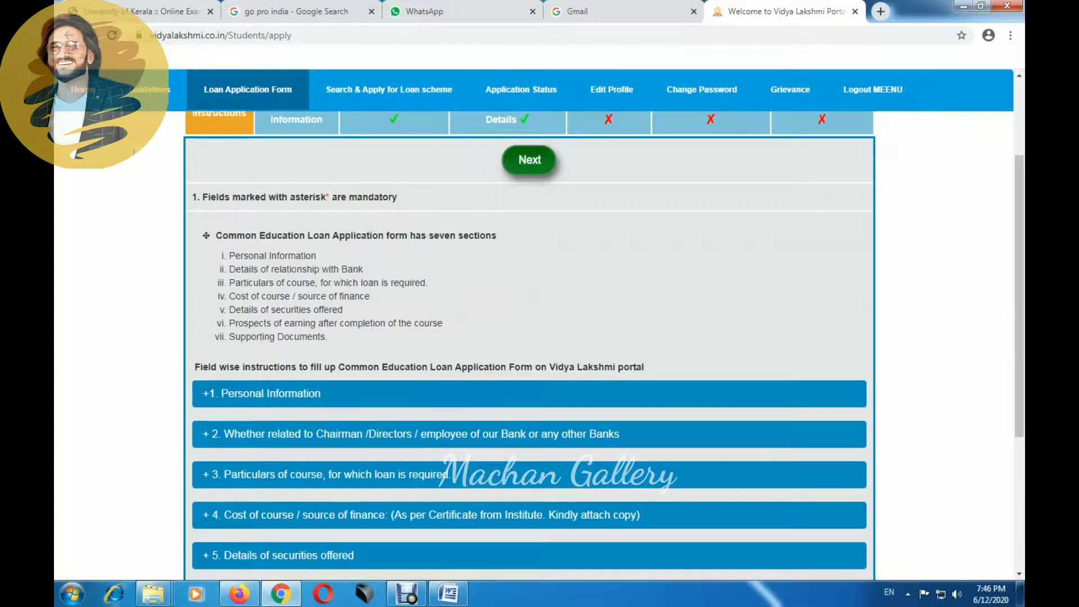
{"action": "left_click", "coordinate": [529, 160]}
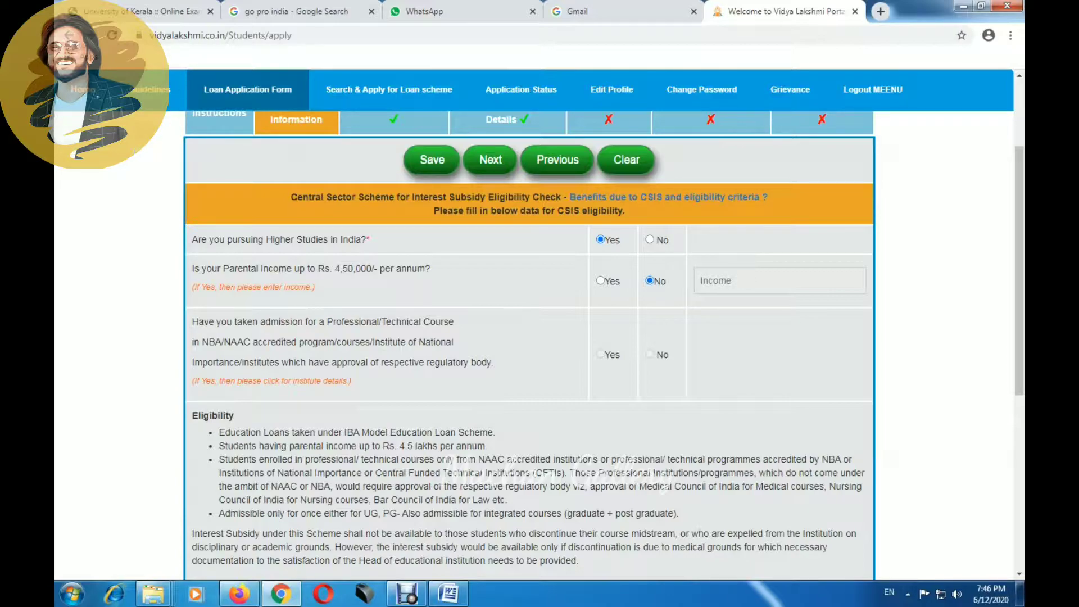
{"action": "scroll", "coordinate": [491, 490], "scroll_direction": "down", "scroll_amount": 6}
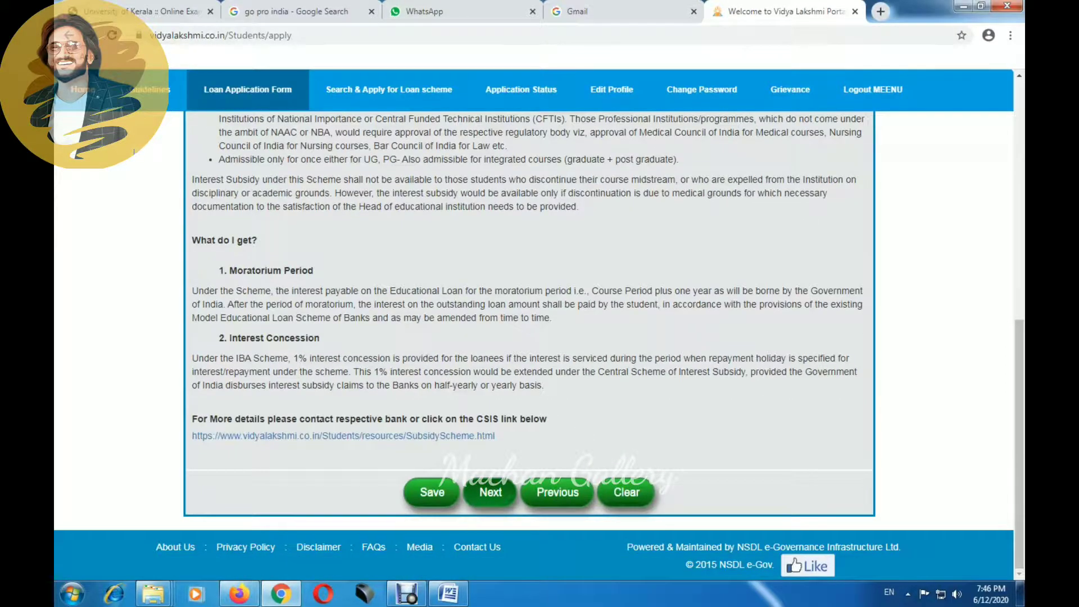
{"action": "left_click", "coordinate": [467, 502]}
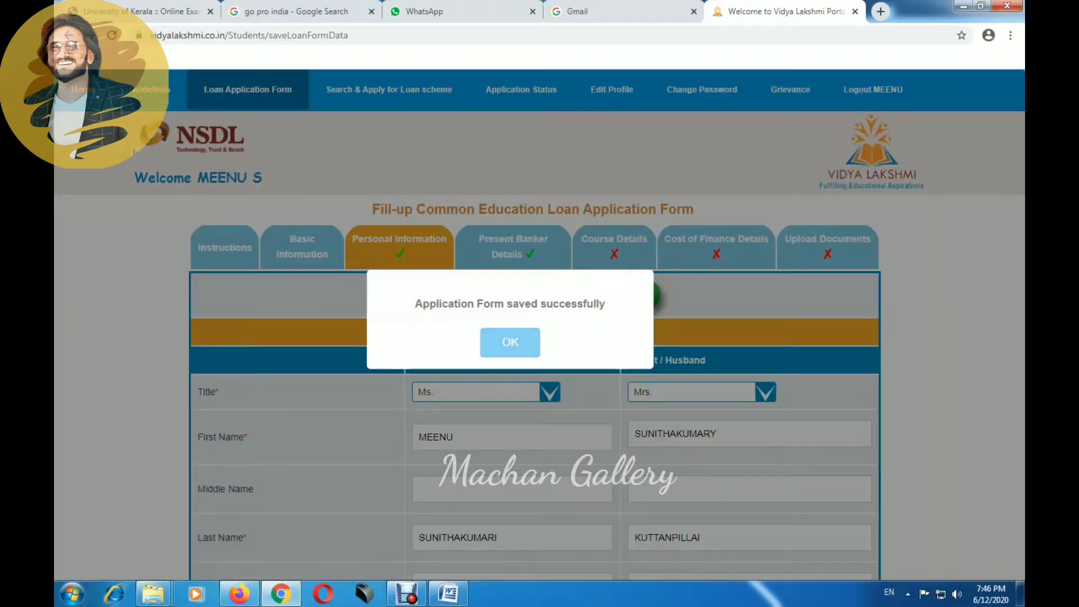
Step: Dismiss the form-saved confirmation and review the Personal Information fields
{"action": "left_click", "coordinate": [510, 340]}
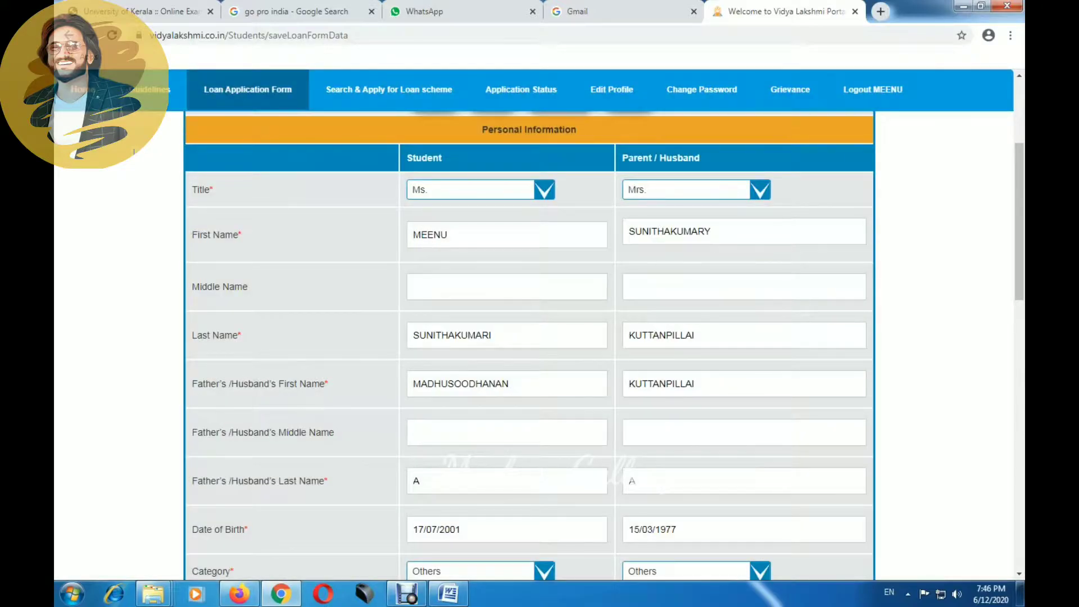
{"action": "scroll", "coordinate": [540, 338], "scroll_direction": "up", "scroll_amount": 2}
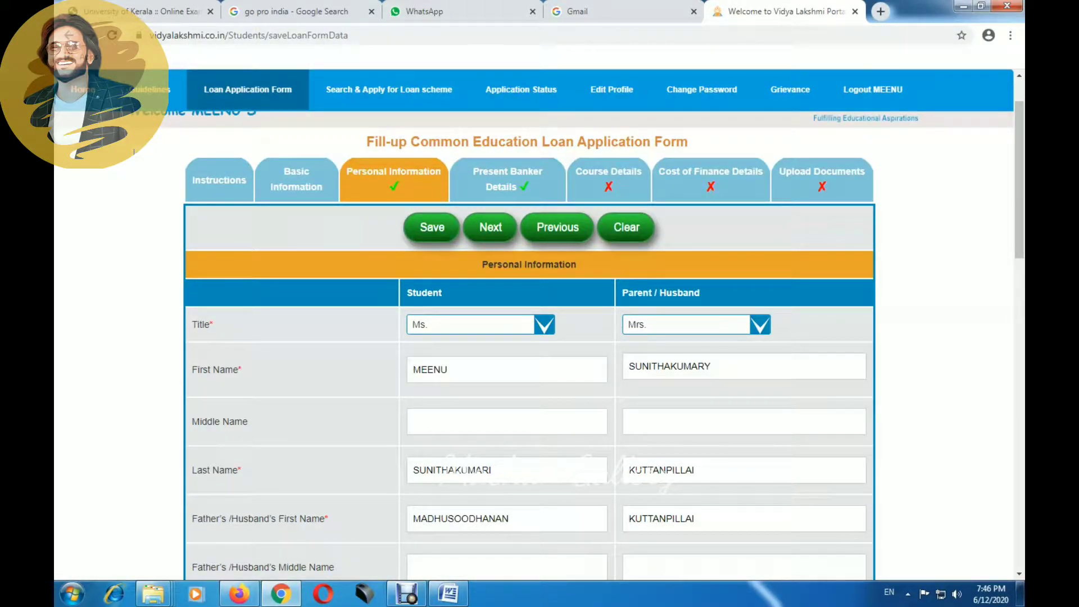
{"action": "scroll", "coordinate": [133, 152], "scroll_direction": "down", "scroll_amount": 1}
{"action": "scroll", "coordinate": [133, 152], "scroll_direction": "down", "scroll_amount": 2}
{"action": "scroll", "coordinate": [134, 152], "scroll_direction": "down", "scroll_amount": 1}
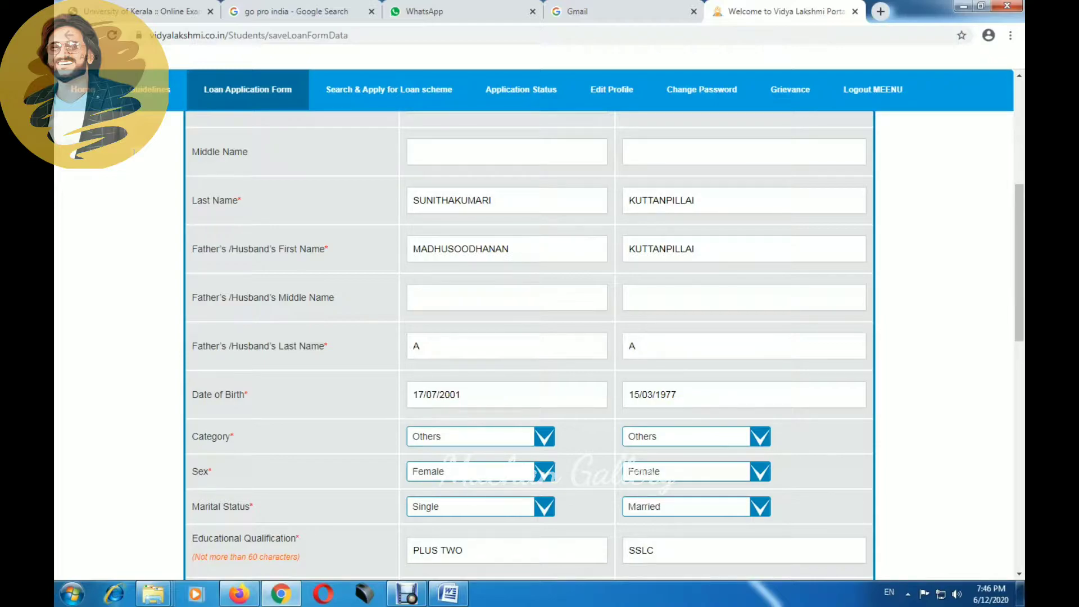
{"action": "scroll", "coordinate": [134, 152], "scroll_direction": "down", "scroll_amount": 1}
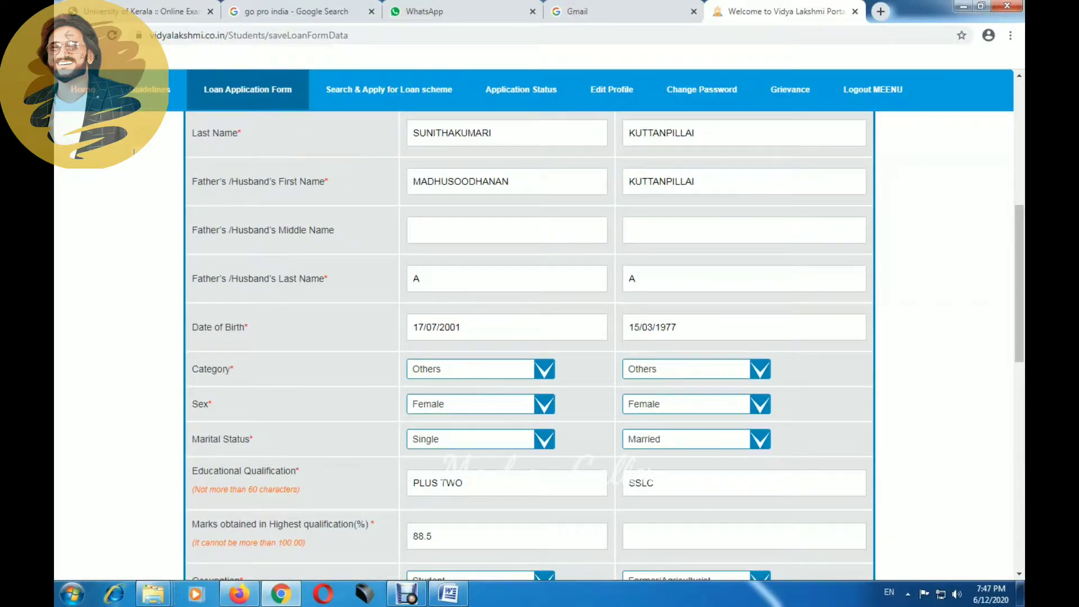
{"action": "scroll", "coordinate": [134, 152], "scroll_direction": "down", "scroll_amount": 2}
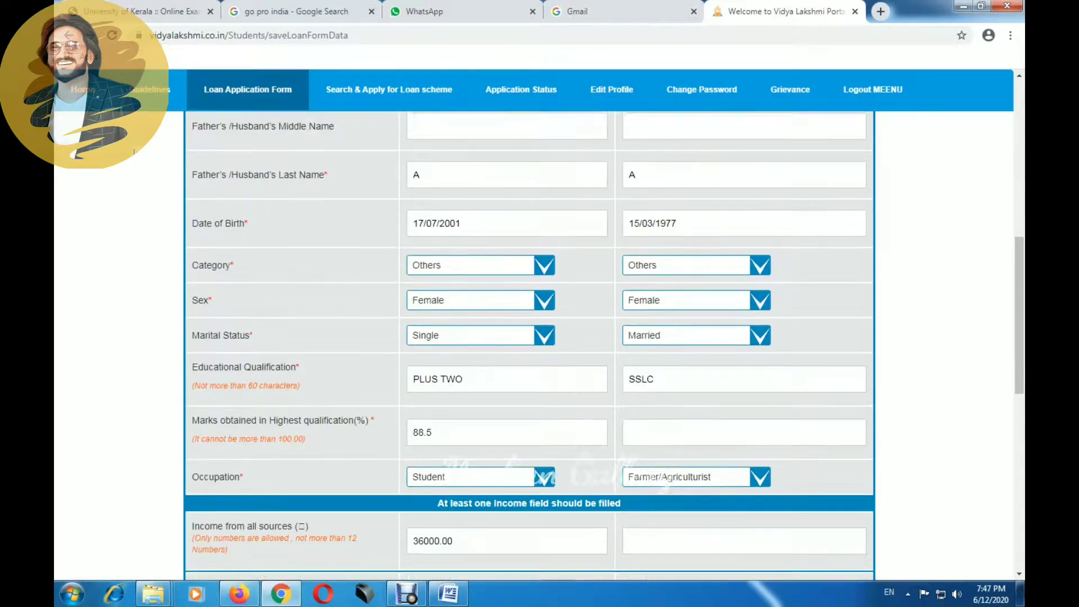
{"action": "scroll", "coordinate": [134, 151], "scroll_direction": "up", "scroll_amount": 1}
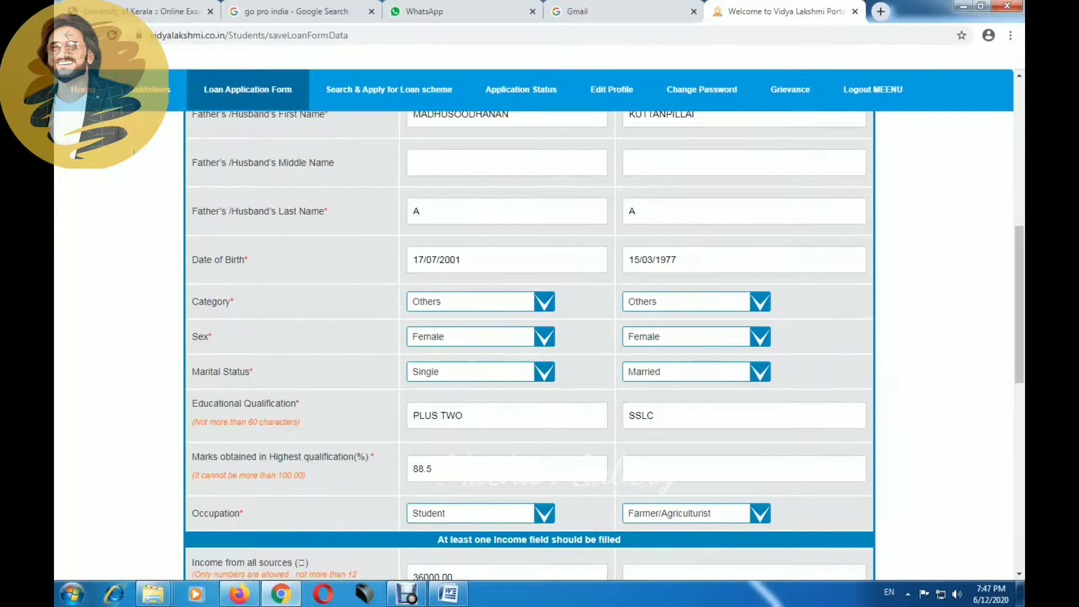
{"action": "scroll", "coordinate": [134, 152], "scroll_direction": "down", "scroll_amount": 2}
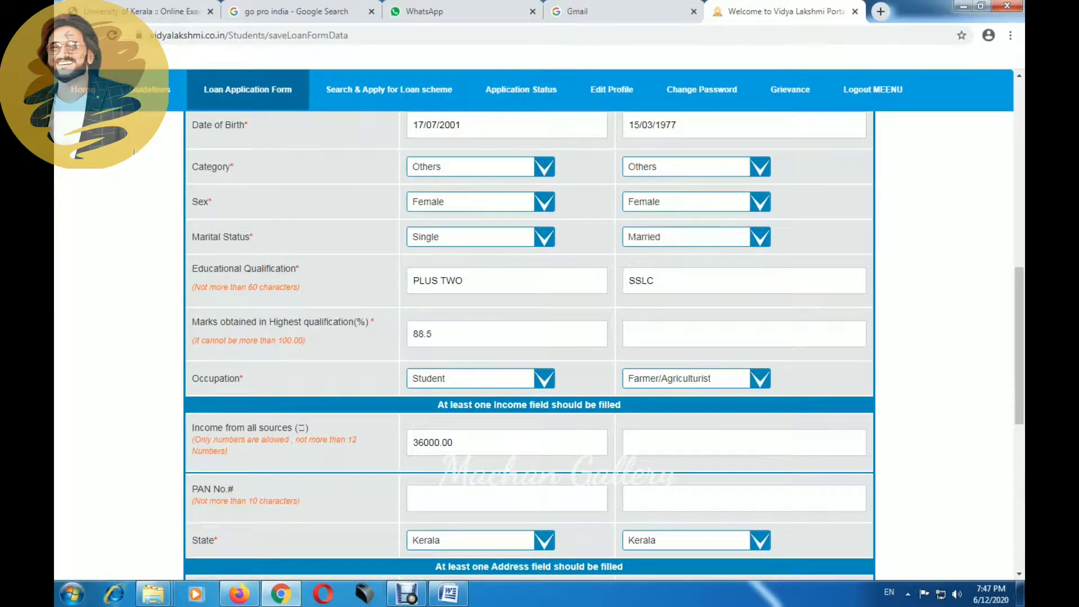
{"action": "scroll", "coordinate": [134, 152], "scroll_direction": "down", "scroll_amount": 5}
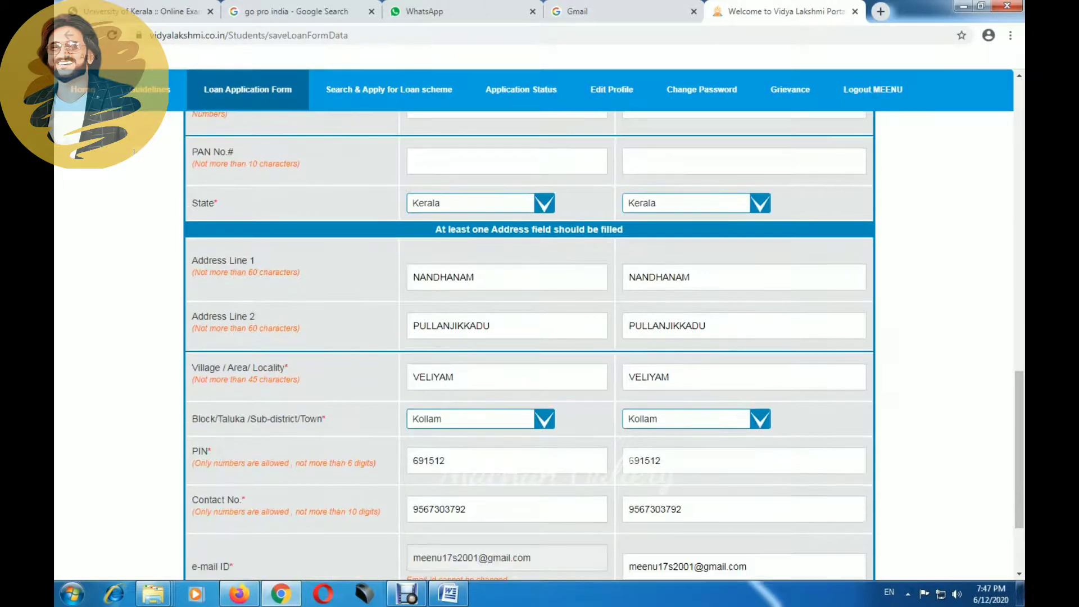
{"action": "scroll", "coordinate": [134, 152], "scroll_direction": "down", "scroll_amount": 2}
{"action": "scroll", "coordinate": [134, 152], "scroll_direction": "up", "scroll_amount": 9}
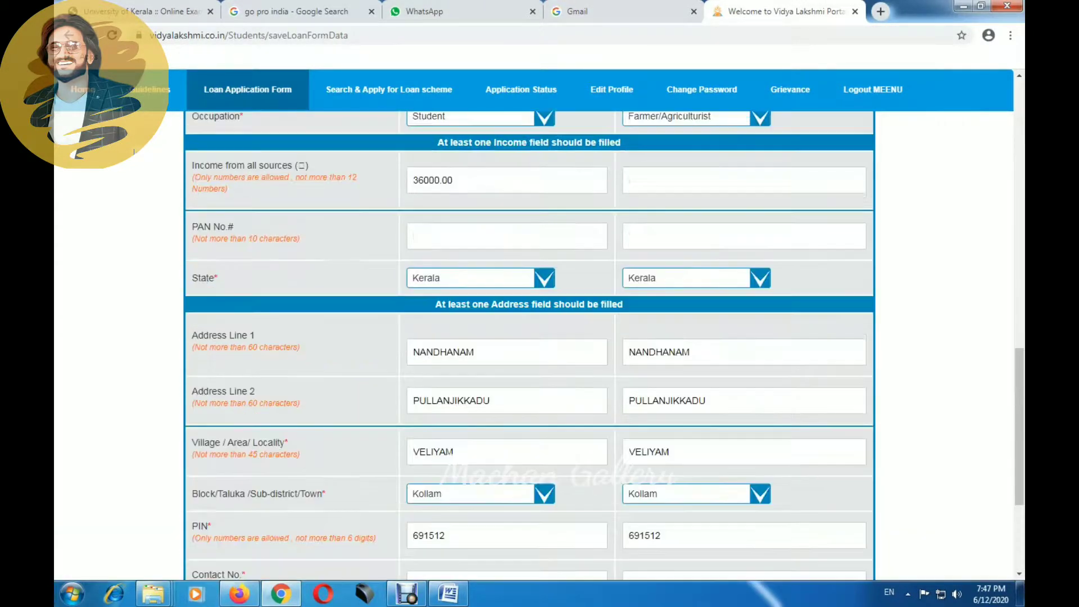
{"action": "scroll", "coordinate": [134, 152], "scroll_direction": "up", "scroll_amount": 3}
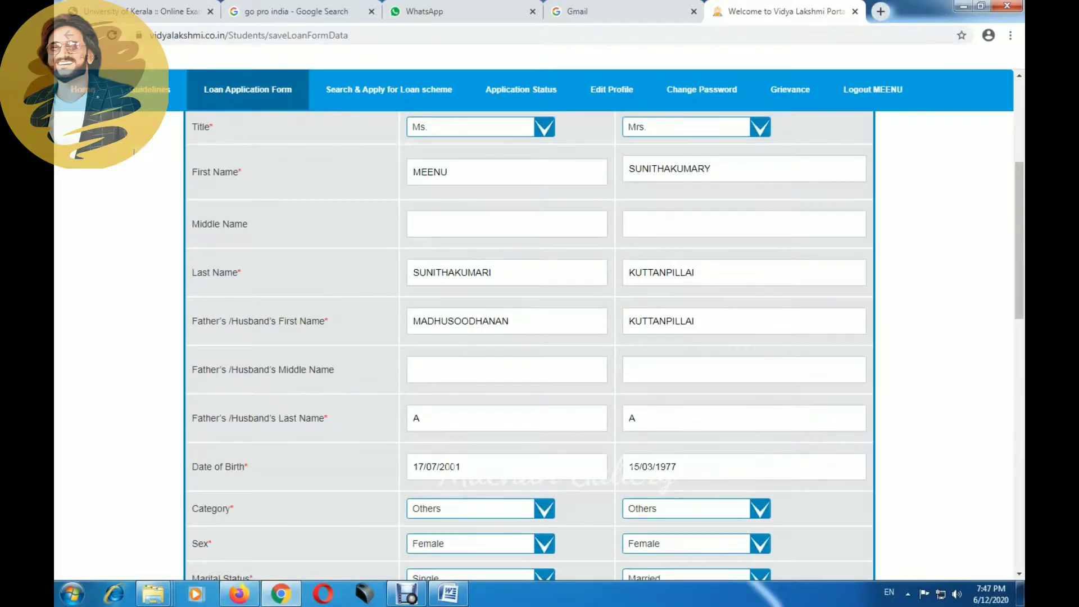
{"action": "scroll", "coordinate": [133, 152], "scroll_direction": "up", "scroll_amount": 3}
{"action": "scroll", "coordinate": [134, 152], "scroll_direction": "down", "scroll_amount": 1}
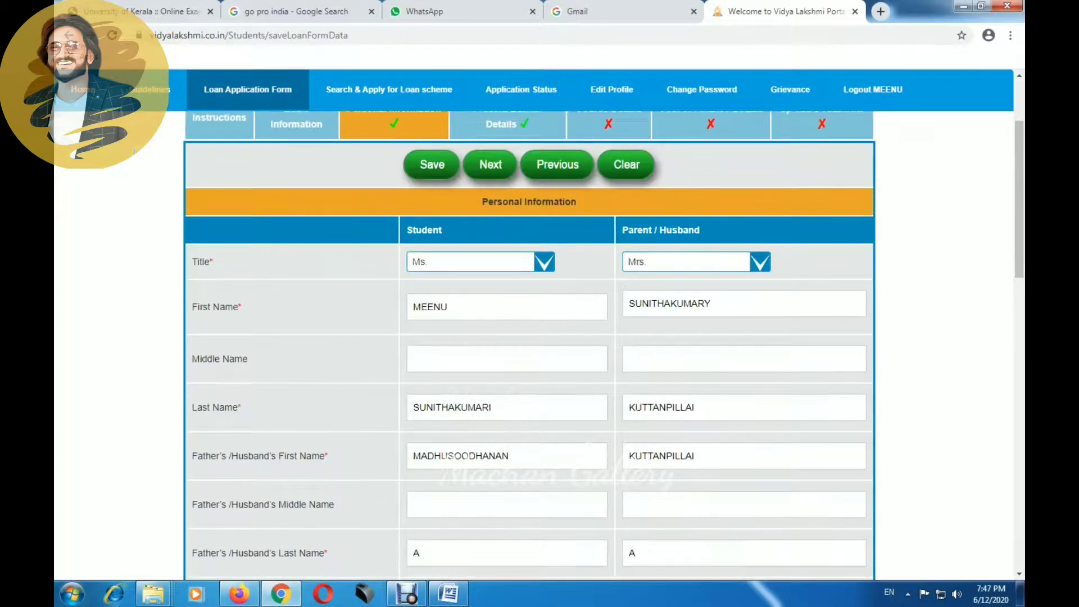
{"action": "scroll", "coordinate": [134, 152], "scroll_direction": "down", "scroll_amount": 3}
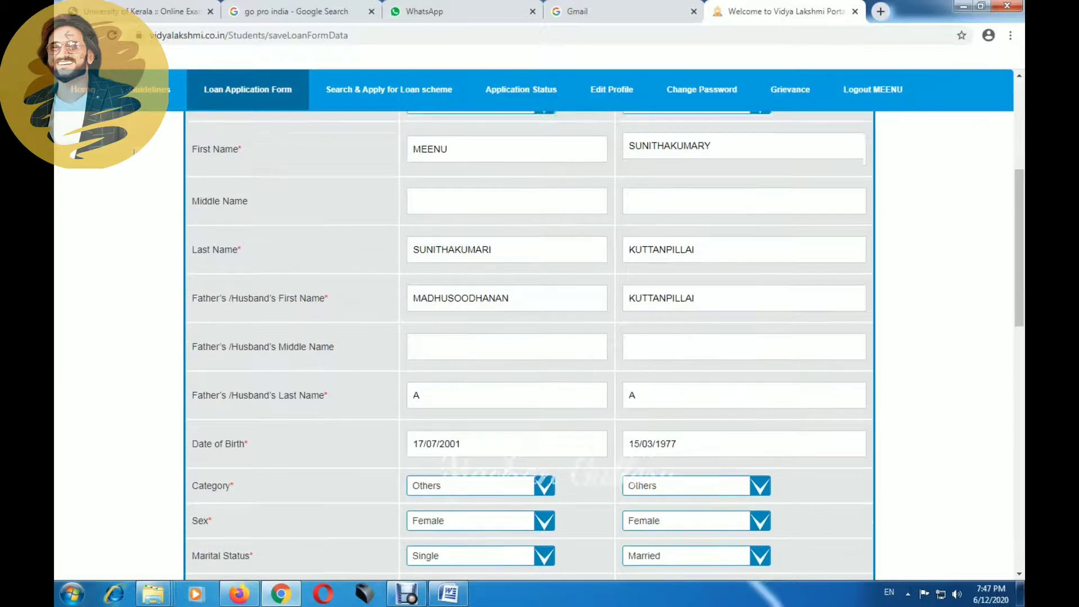
{"action": "scroll", "coordinate": [133, 151], "scroll_direction": "down", "scroll_amount": 3}
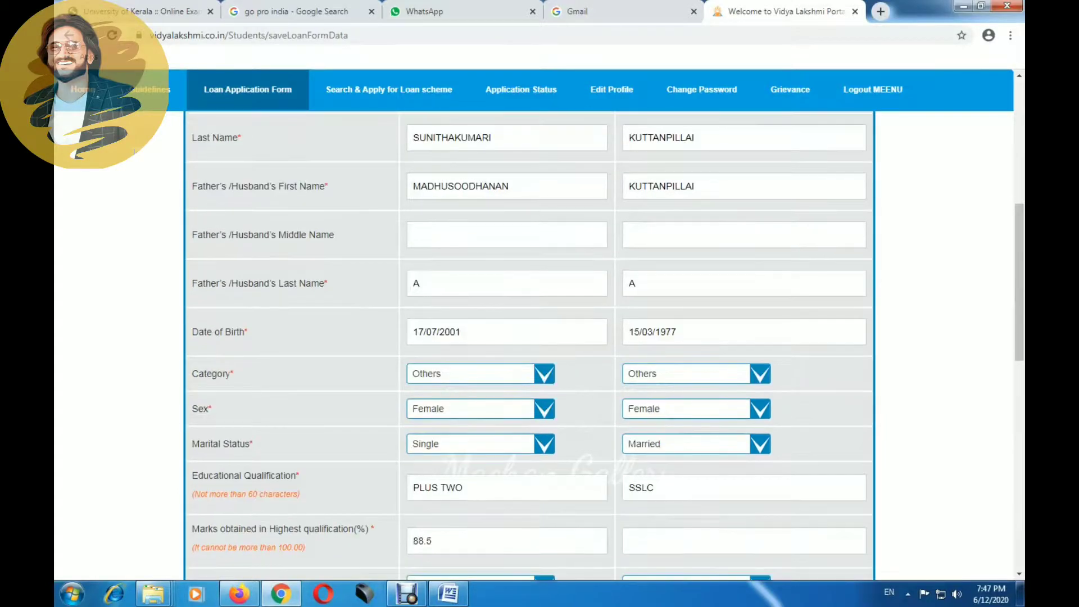
{"action": "scroll", "coordinate": [134, 152], "scroll_direction": "down", "scroll_amount": 4}
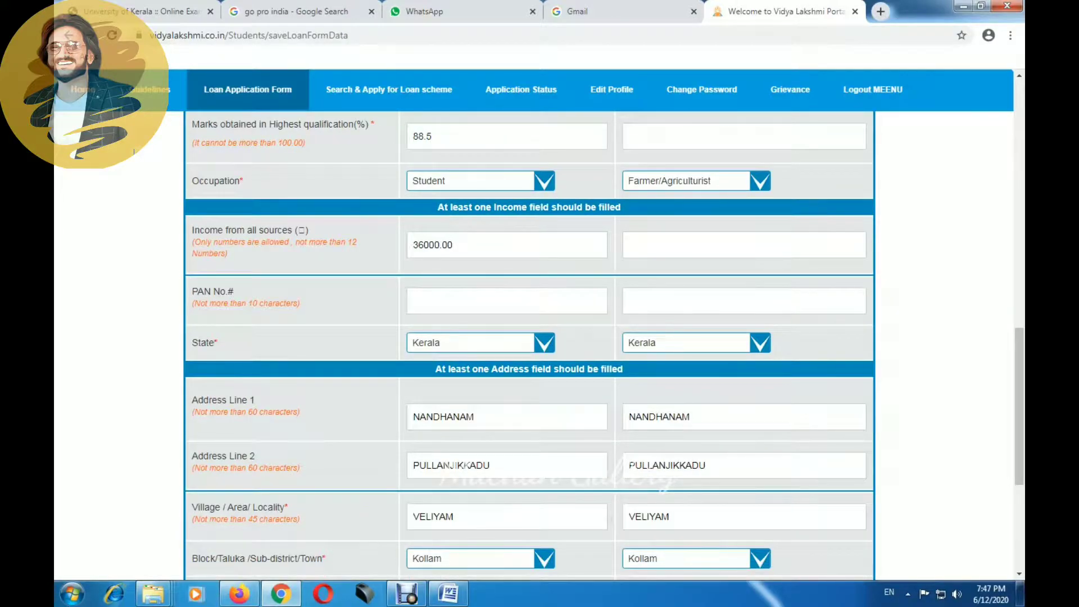
{"action": "scroll", "coordinate": [134, 151], "scroll_direction": "down", "scroll_amount": 4}
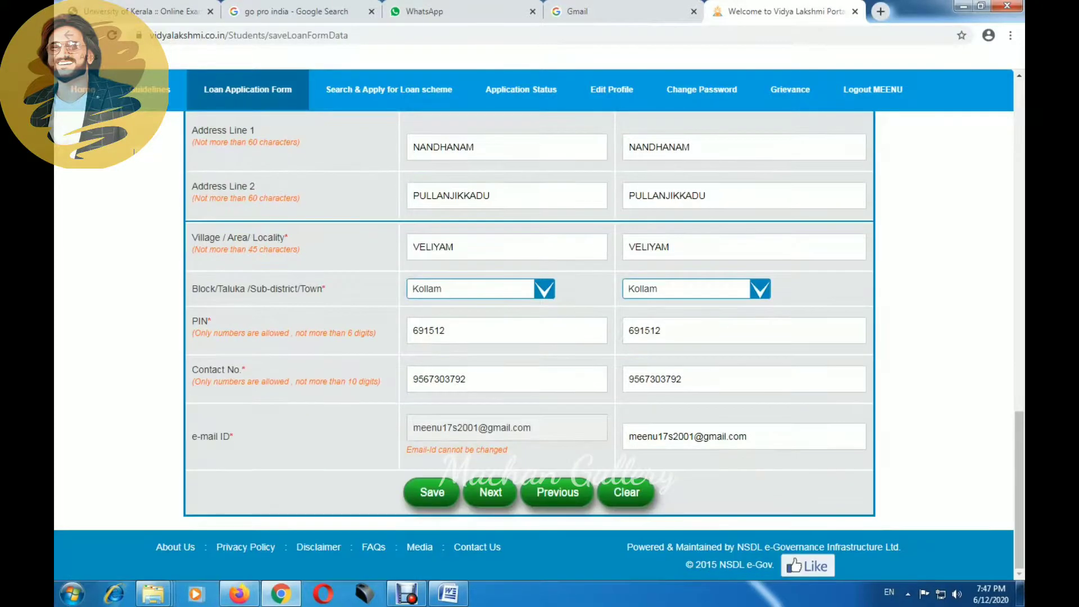
{"action": "scroll", "coordinate": [134, 152], "scroll_direction": "up", "scroll_amount": 12}
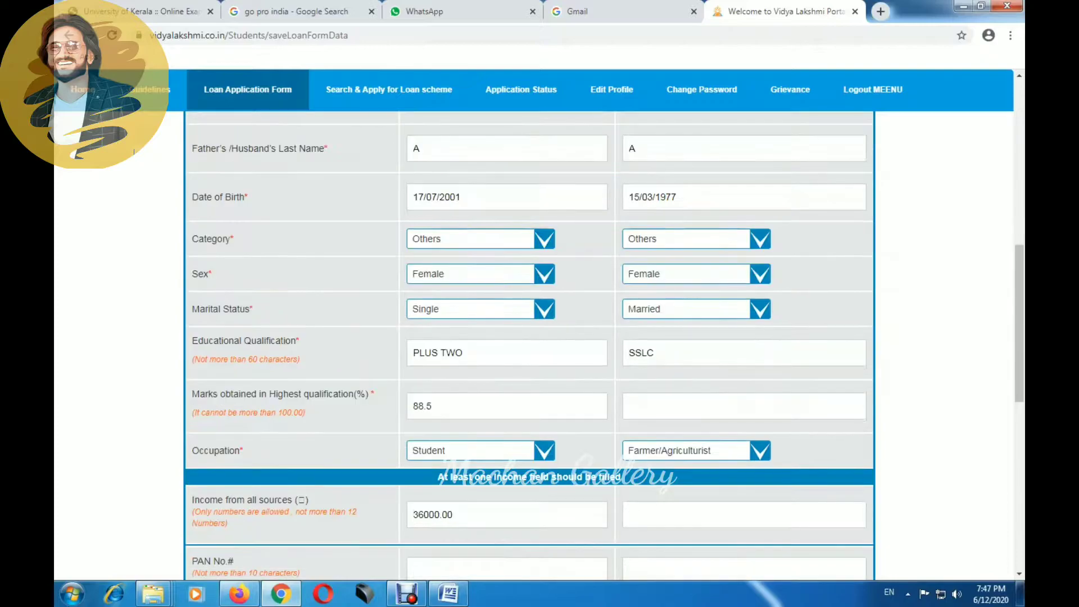
{"action": "scroll", "coordinate": [134, 152], "scroll_direction": "up", "scroll_amount": 1}
{"action": "scroll", "coordinate": [134, 152], "scroll_direction": "down", "scroll_amount": 3}
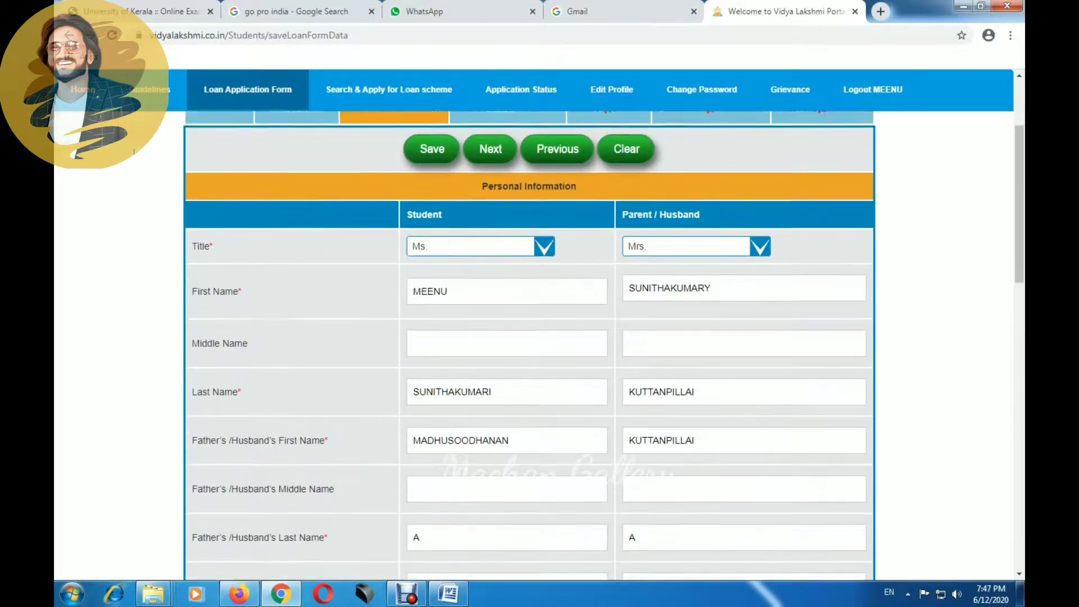
Step: Keep Ms. as the student's title and Mrs. as the parent's, then save Personal Information
{"action": "left_click", "coordinate": [544, 195]}
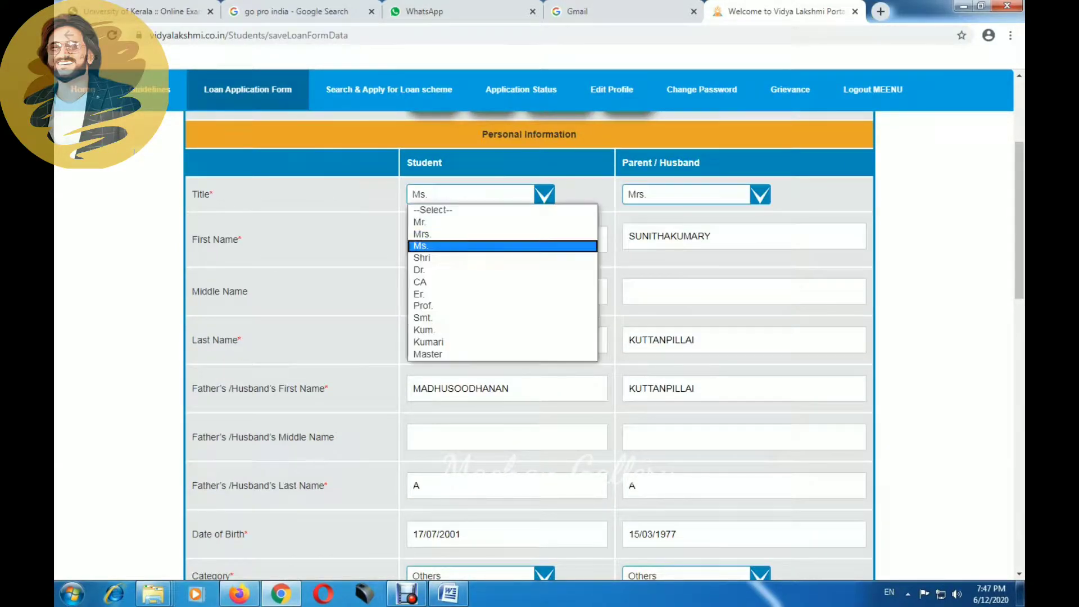
{"action": "left_click", "coordinate": [544, 194]}
{"action": "left_click", "coordinate": [760, 195]}
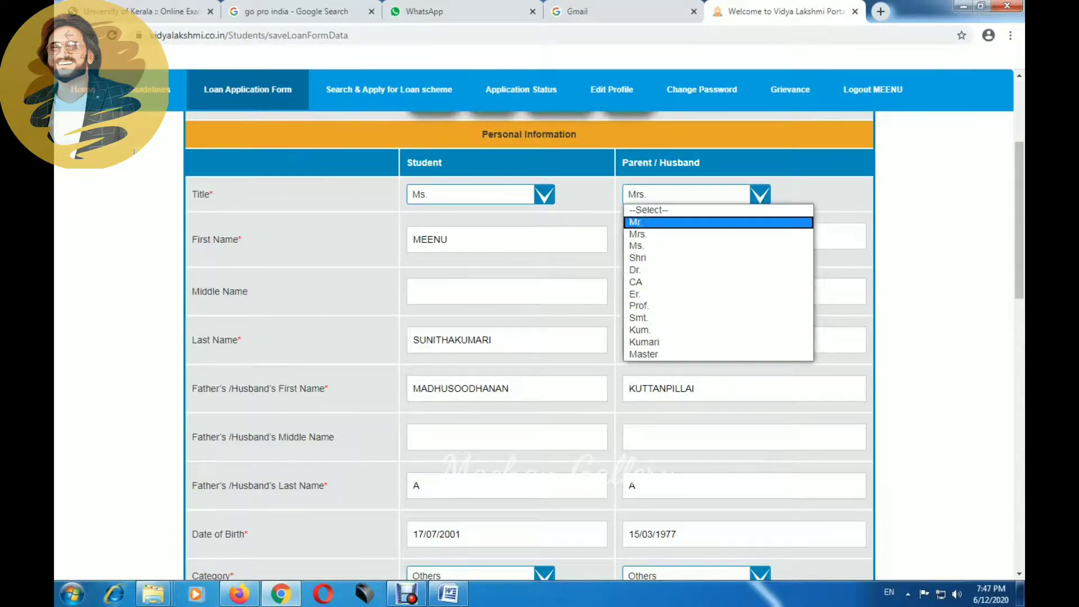
{"action": "left_click", "coordinate": [637, 233]}
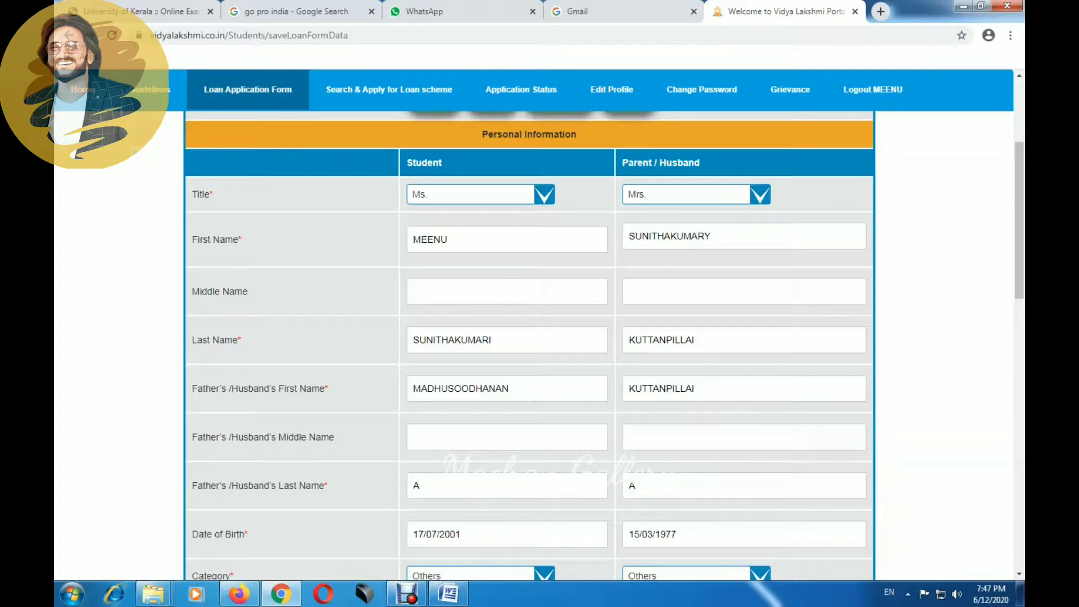
{"action": "scroll", "coordinate": [134, 151], "scroll_direction": "down", "scroll_amount": 15}
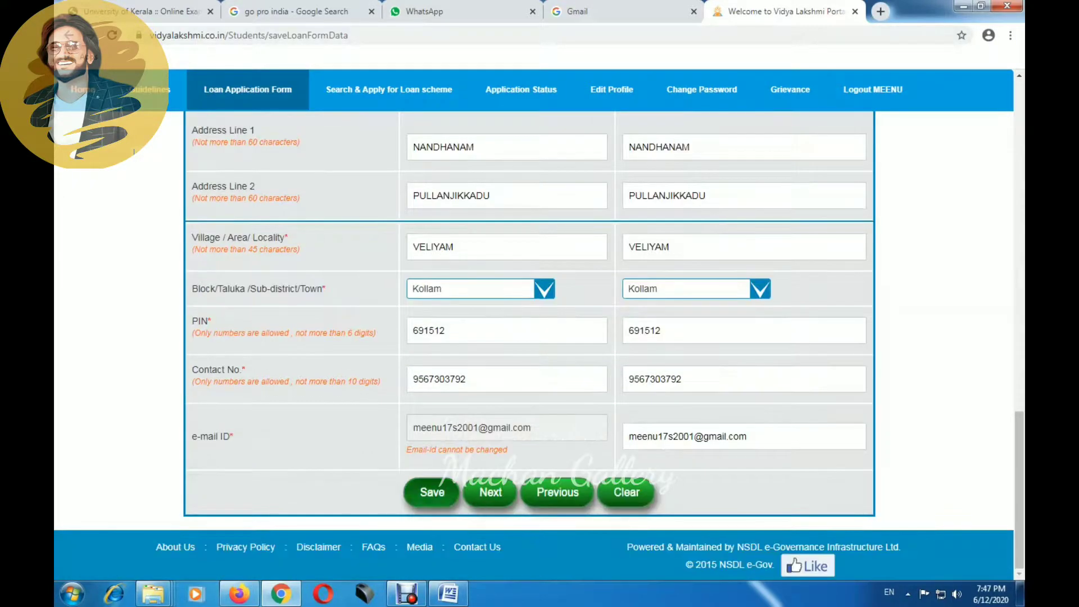
{"action": "left_click", "coordinate": [433, 493]}
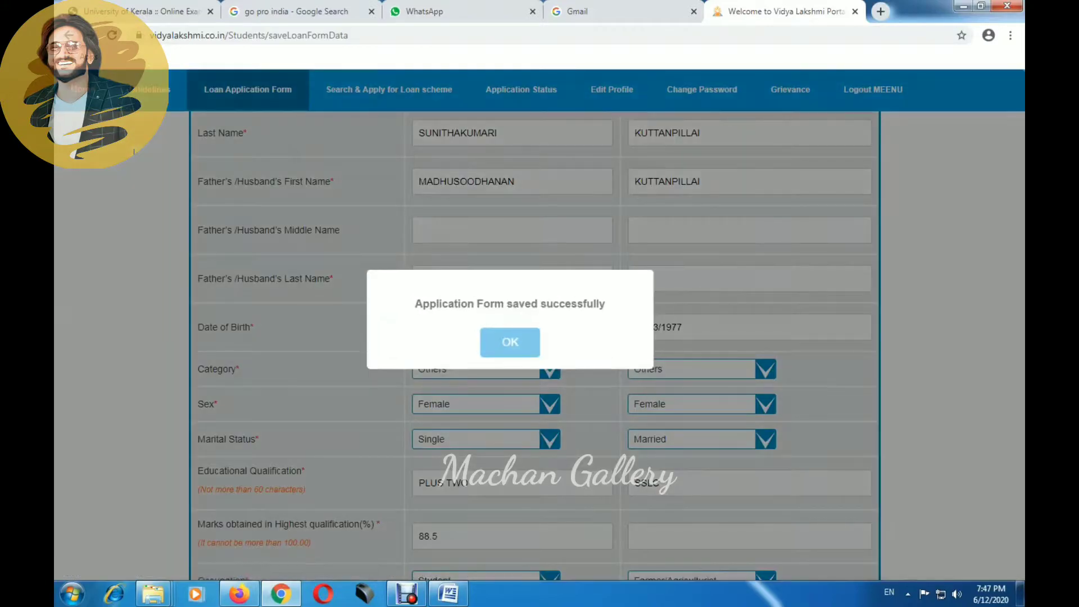
Step: Set the banker IFSC to SBIN0070832, choosing State Bank of India's Odanavattom branch
{"action": "key", "text": "Return"}
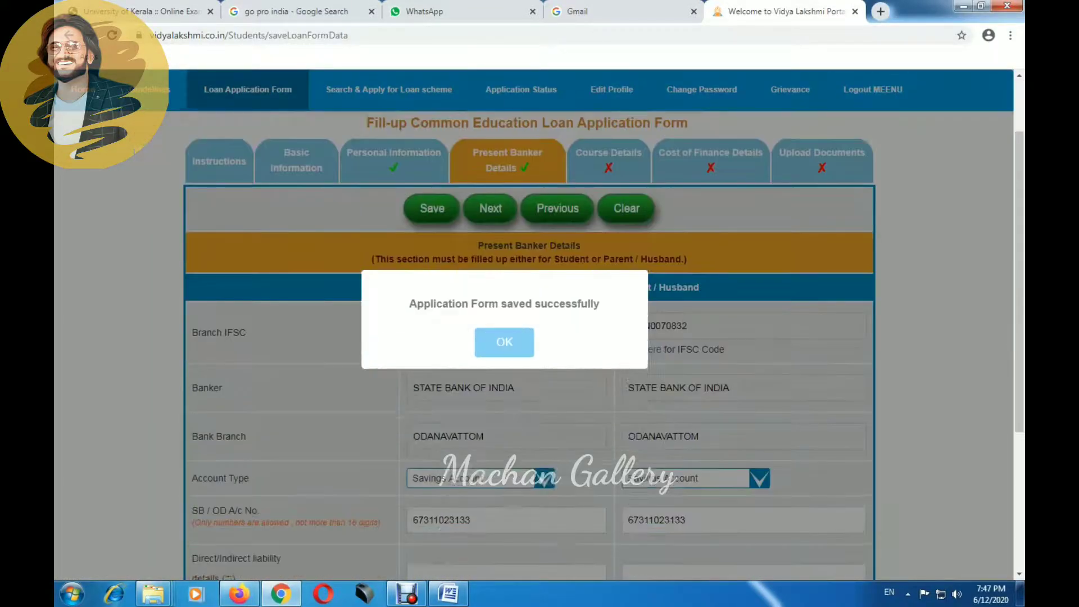
{"action": "key", "text": "Return"}
{"action": "left_click", "coordinate": [425, 302]}
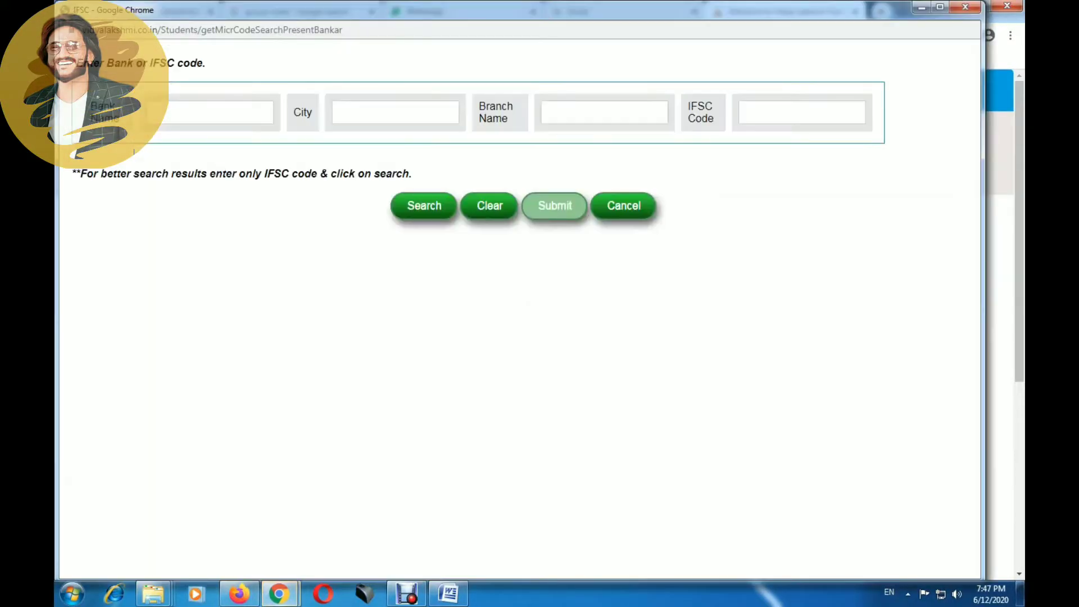
{"action": "left_click", "coordinate": [802, 112]}
{"action": "left_click", "coordinate": [773, 142]}
{"action": "left_click", "coordinate": [424, 205]}
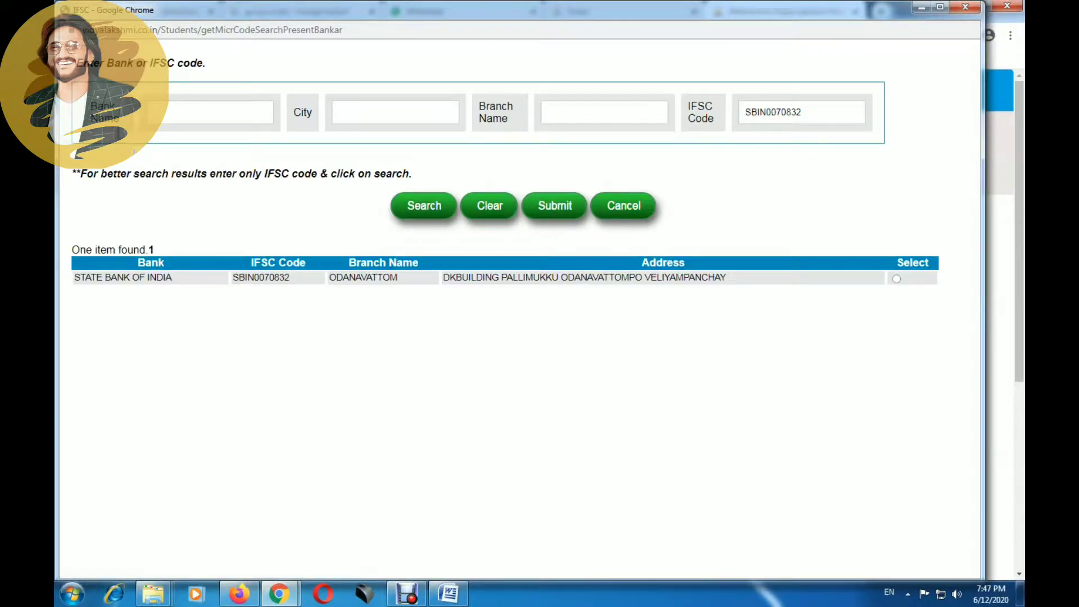
{"action": "left_click", "coordinate": [897, 278]}
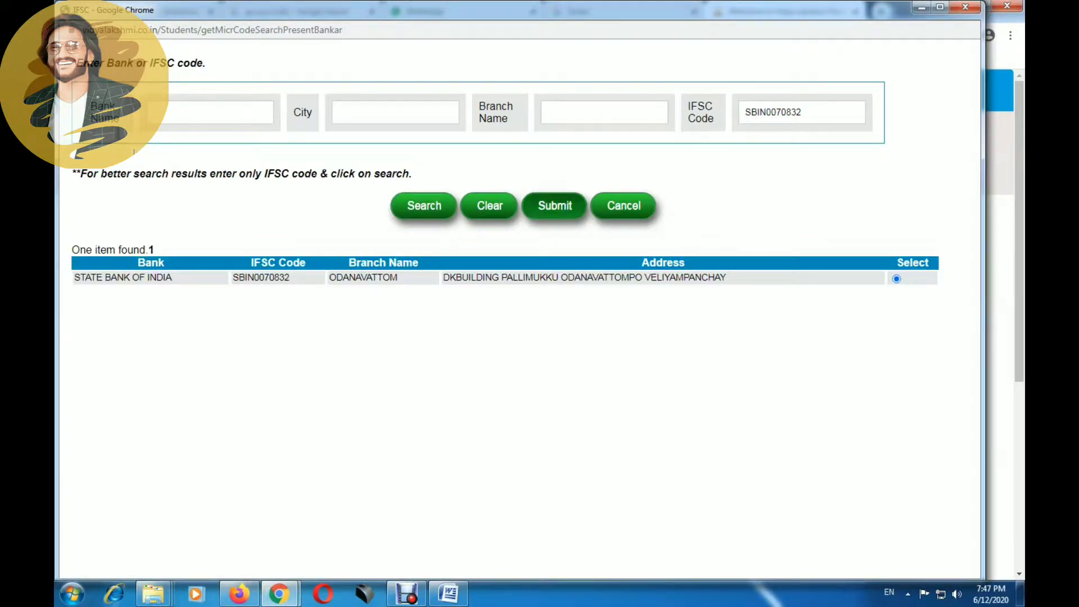
{"action": "left_click", "coordinate": [555, 206]}
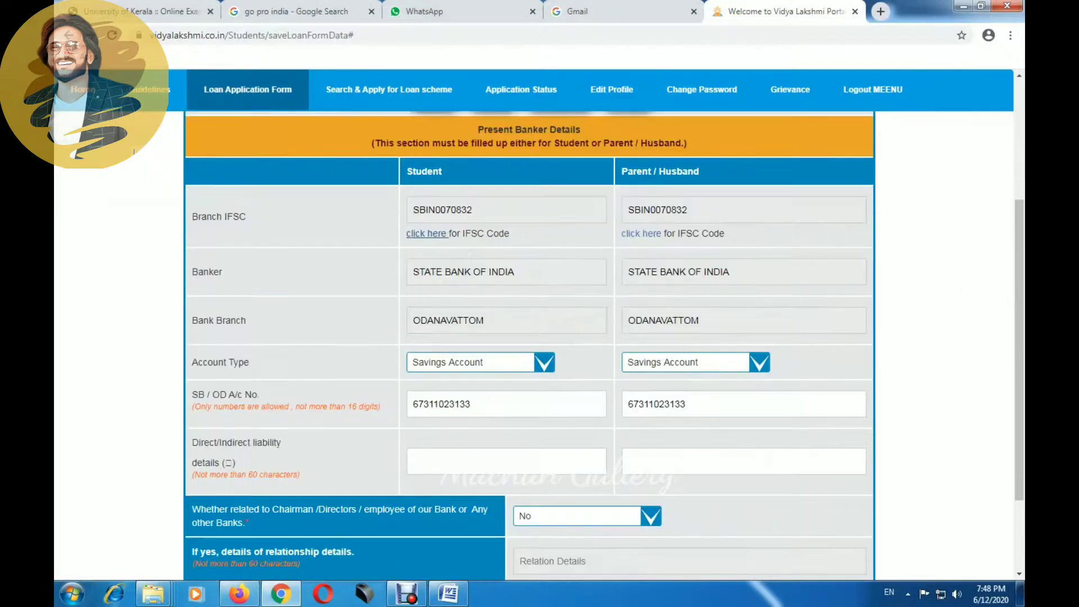
Step: Check the student and parent account numbers, answer No to bank-staff relation, and save
{"action": "key", "text": "ctrl+a"}
{"action": "left_click", "coordinate": [742, 403]}
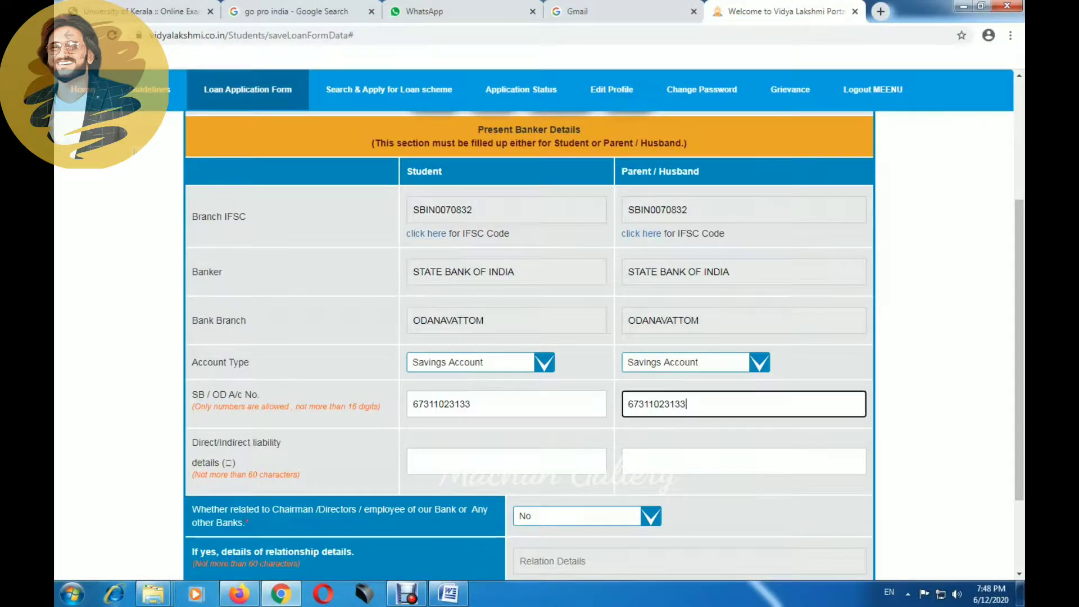
{"action": "key", "text": "ctrl+a"}
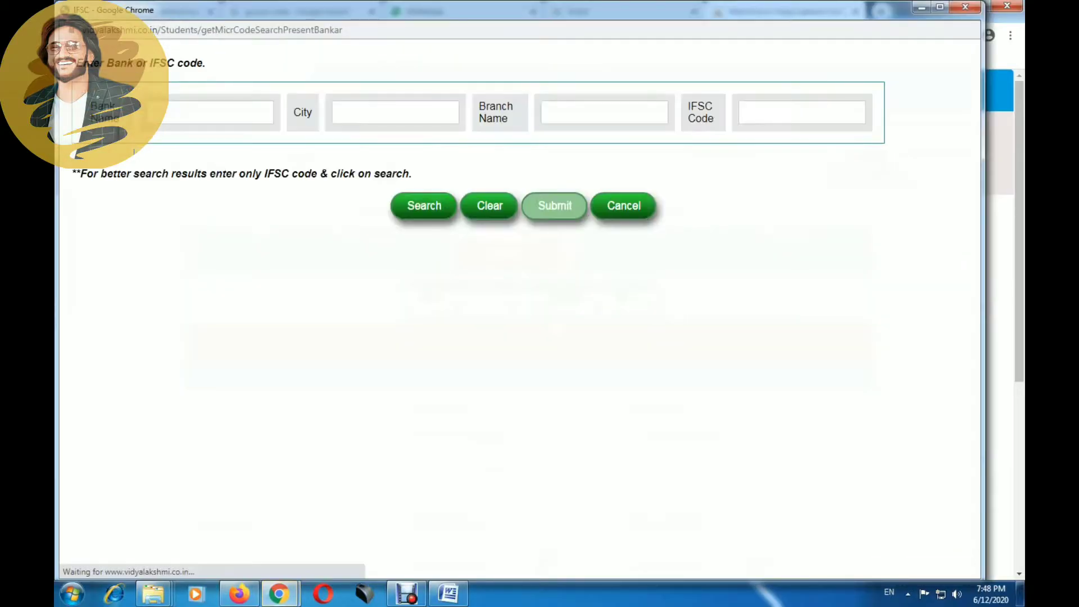
{"action": "scroll", "coordinate": [539, 346], "scroll_direction": "down", "scroll_amount": 3}
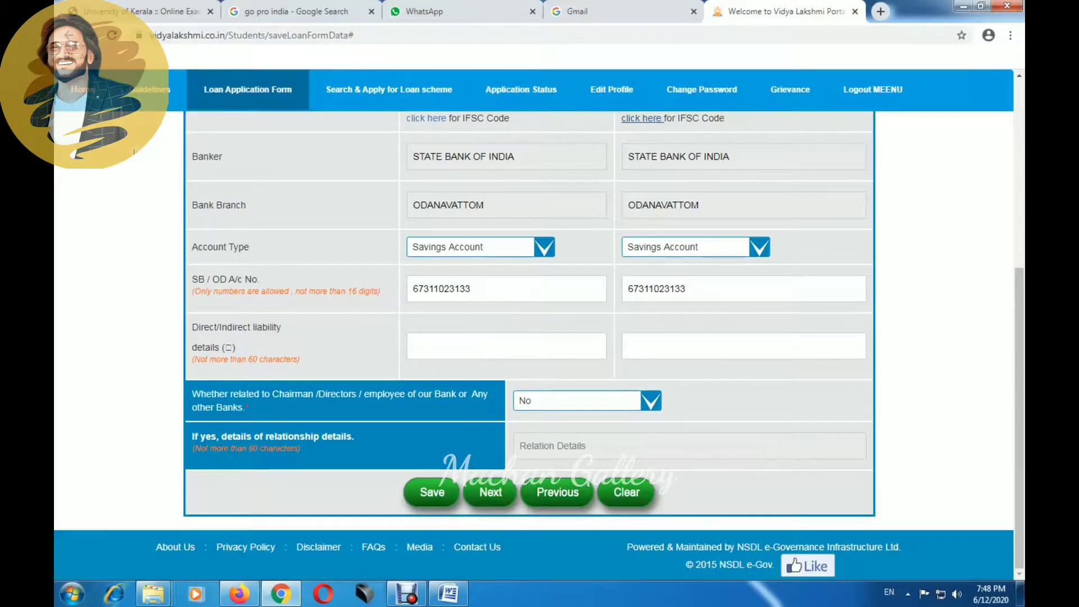
{"action": "key", "text": "alt+Down"}
{"action": "key", "text": "Return"}
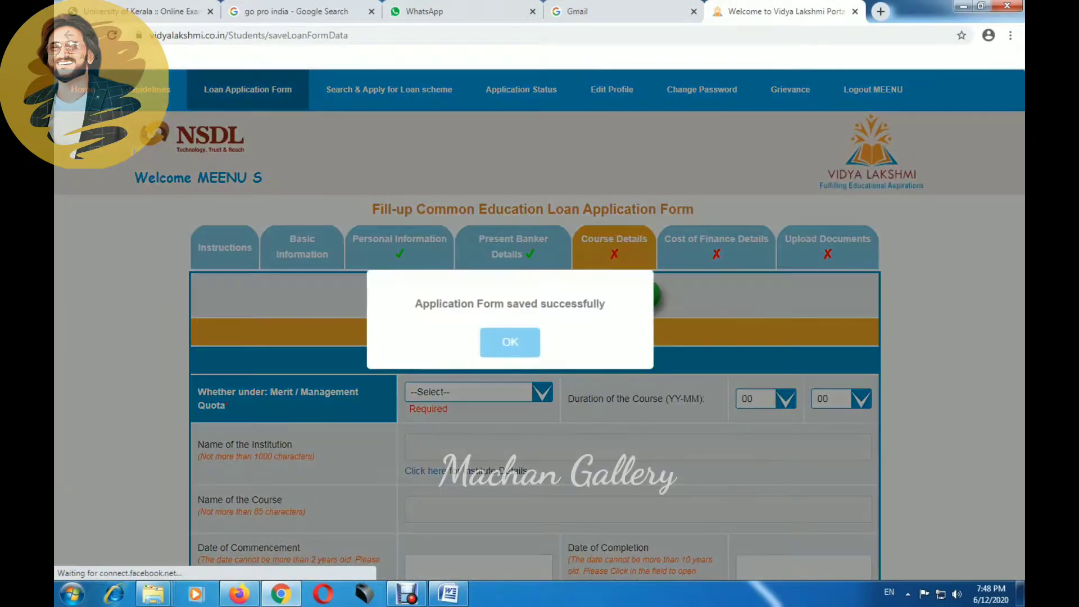
Step: Choose Management Quota and a 05-year course duration, then bring up the institute search
{"action": "key", "text": "Return"}
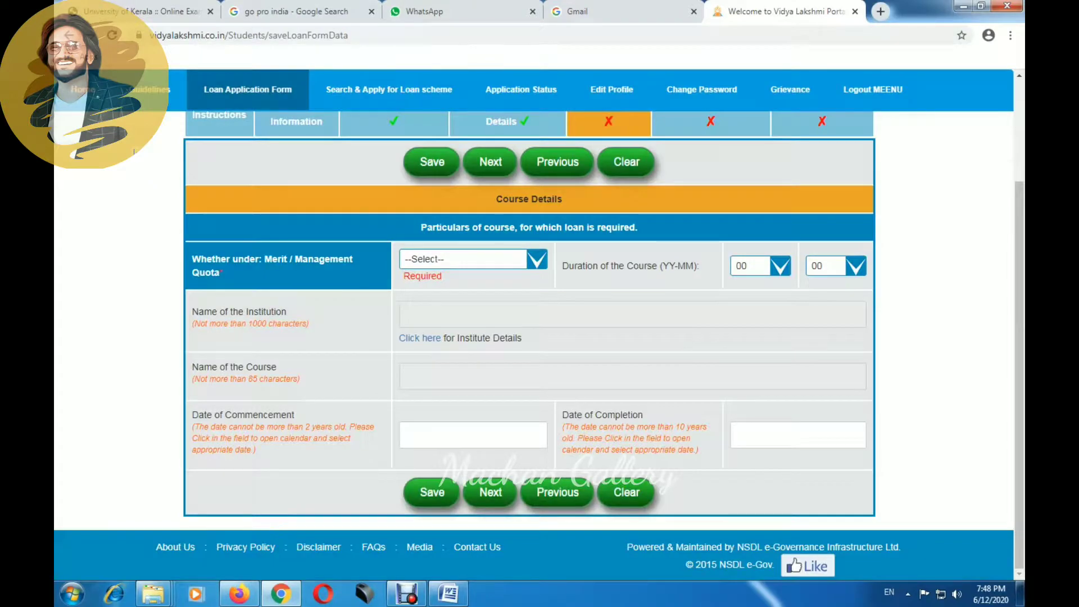
{"action": "key", "text": "alt+Down"}
{"action": "key", "text": "Down"}
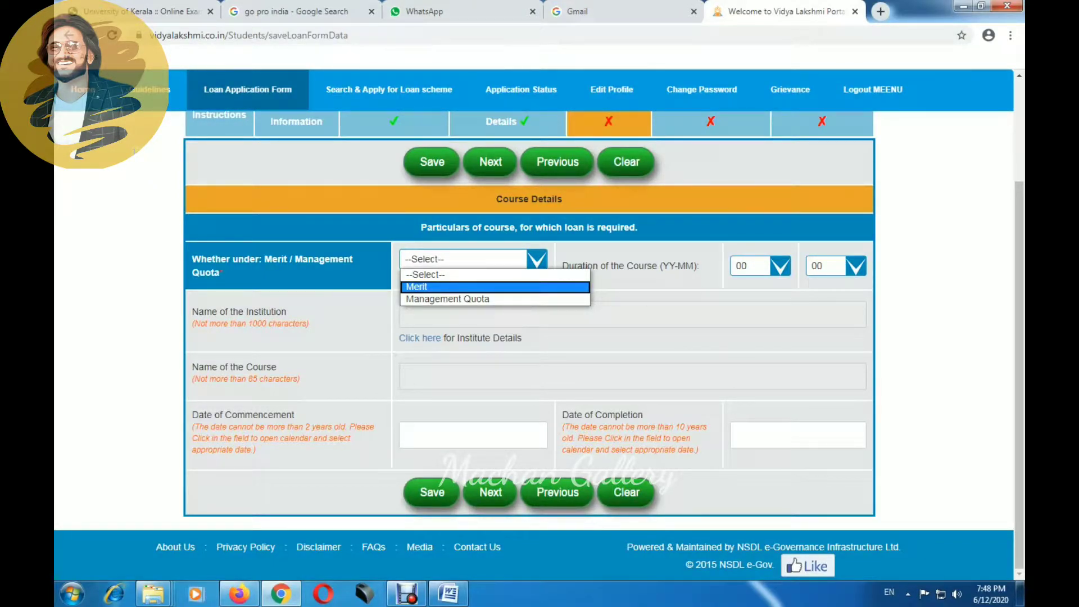
{"action": "key", "text": "Down"}
{"action": "key", "text": "Return"}
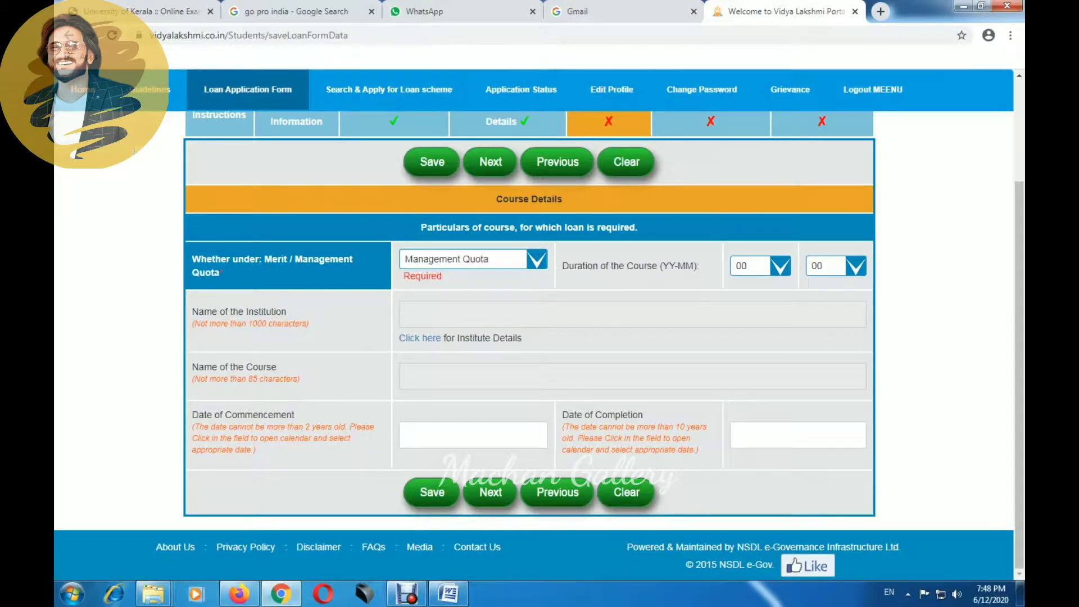
{"action": "key", "text": "alt+Down"}
{"action": "key", "text": "Down"}
{"action": "key", "text": "Down"}
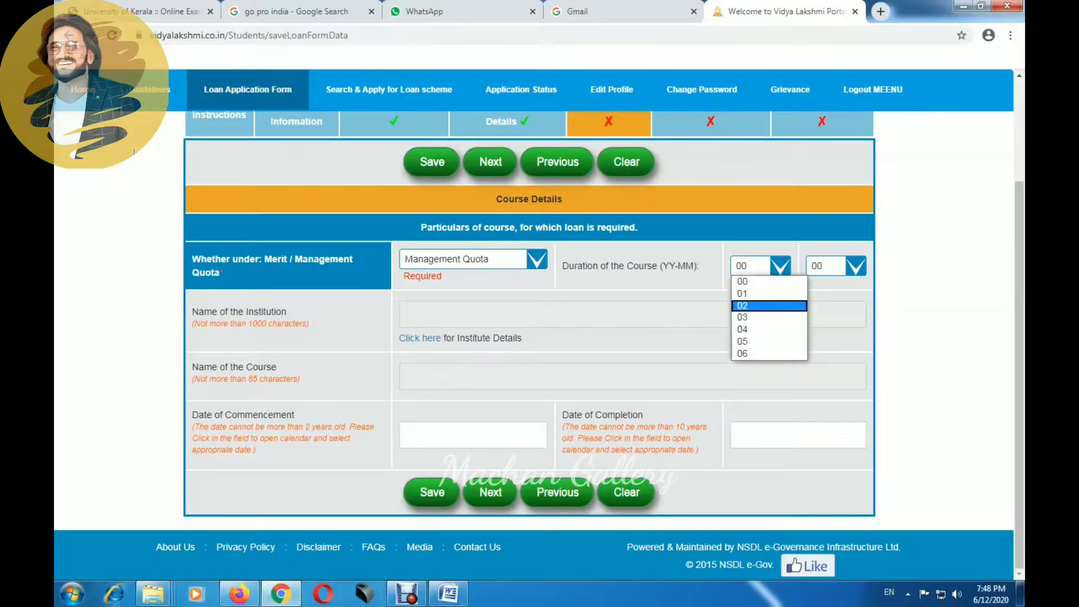
{"action": "key", "text": "Down"}
{"action": "key", "text": "Down"}
{"action": "key", "text": "Down"}
{"action": "key", "text": "Return"}
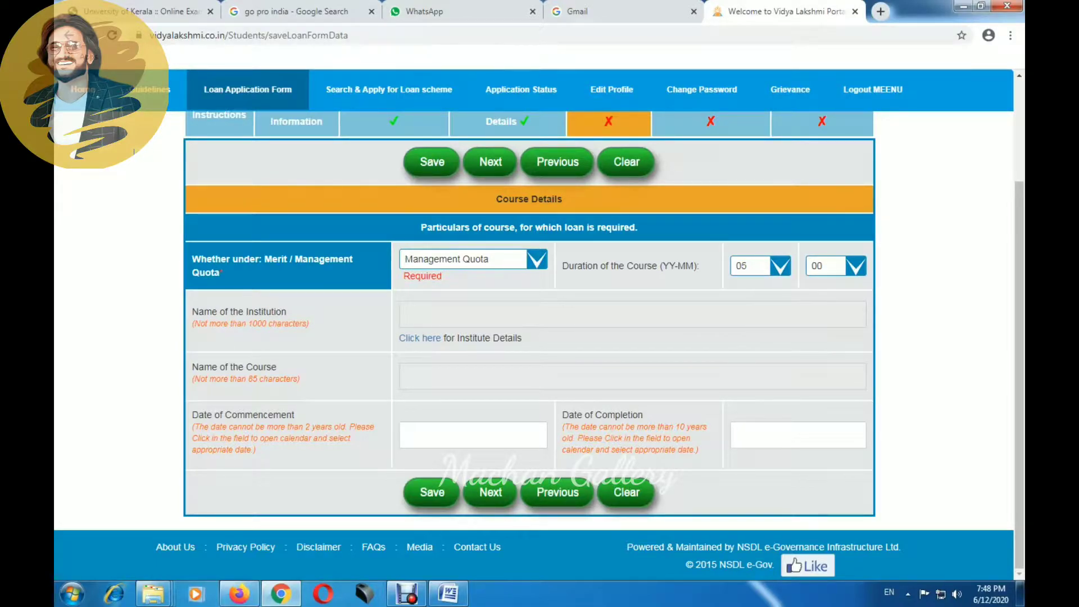
{"action": "left_click", "coordinate": [420, 338]}
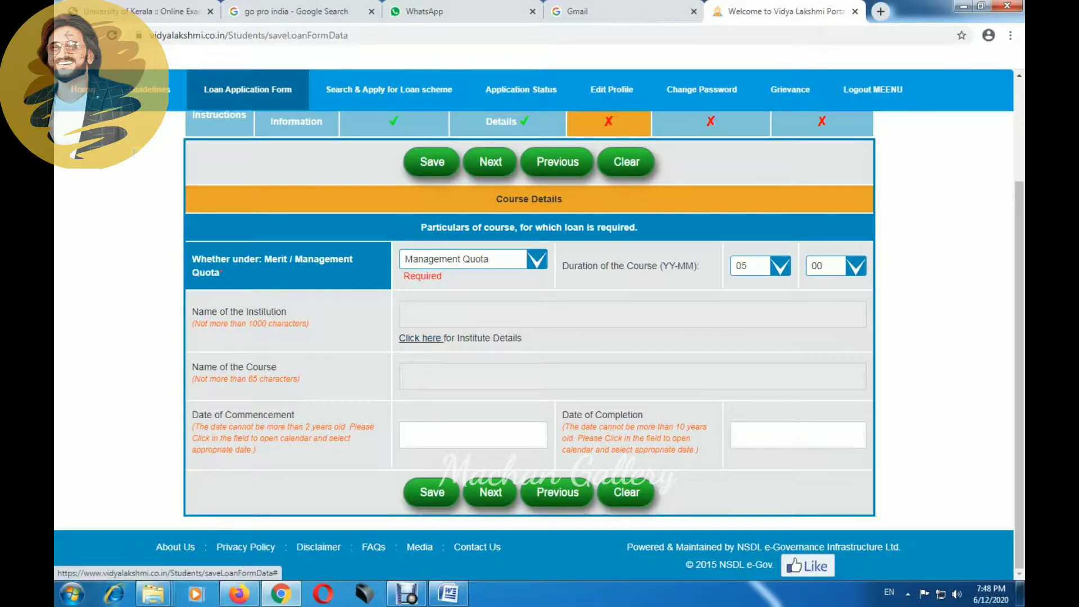
Step: Filter the institute search to country India and state KERALA
{"action": "left_click", "coordinate": [205, 67]}
{"action": "left_click", "coordinate": [192, 83]}
{"action": "left_click", "coordinate": [199, 124]}
{"action": "left_click", "coordinate": [185, 344]}
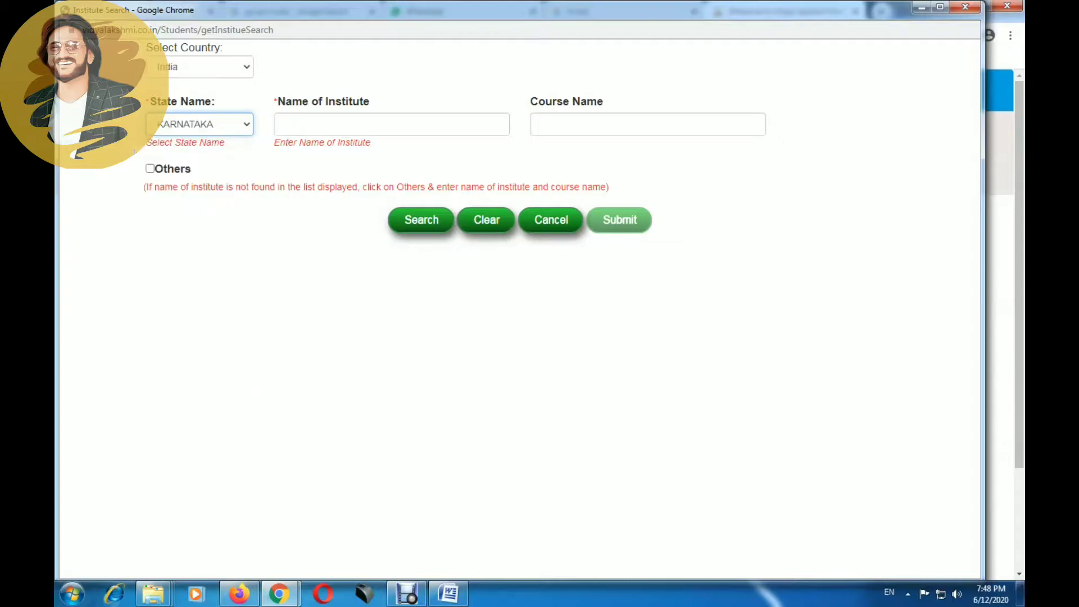
{"action": "left_click", "coordinate": [199, 124]}
{"action": "left_click", "coordinate": [185, 358]}
Step: Search VIJAYA COLLEGE OF NURSING and submit its four-year BSc Nursing course
{"action": "left_click", "coordinate": [337, 123]}
{"action": "type", "text": "VIDYA"}
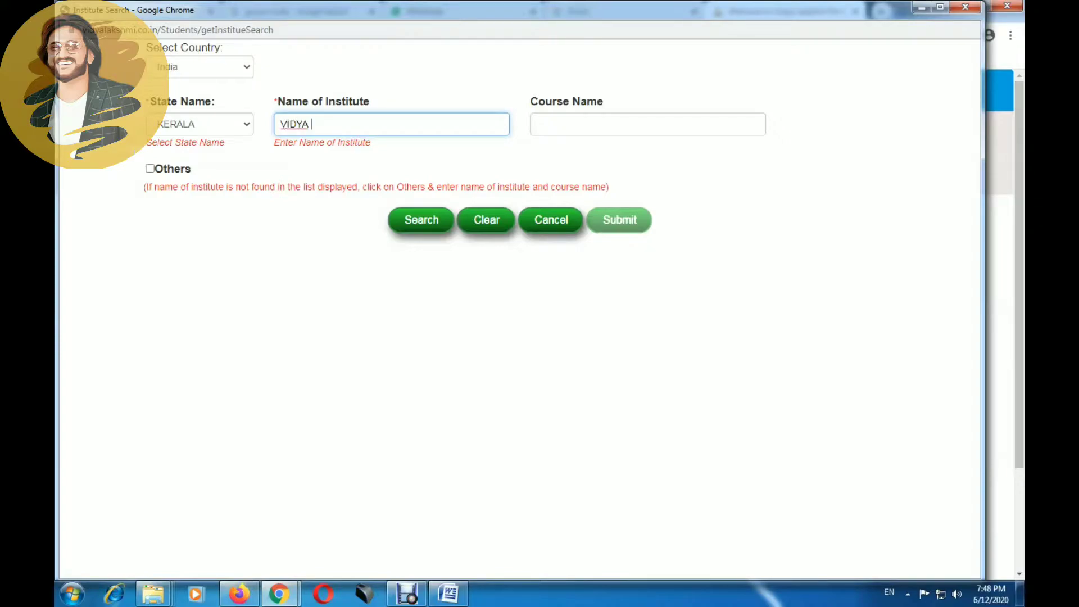
{"action": "key", "text": "BackSpace"}
{"action": "key", "text": "BackSpace"}
{"action": "key", "text": "BackSpace"}
{"action": "key", "text": "BackSpace"}
{"action": "type", "text": "JAYA COLLEGE OF NURSING"}
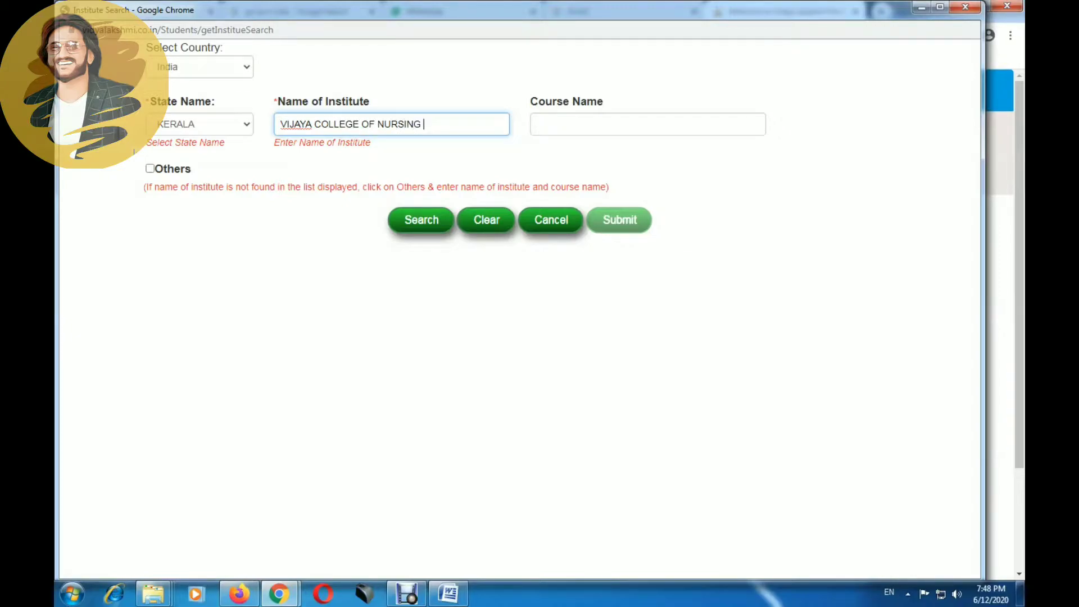
{"action": "left_click", "coordinate": [421, 220]}
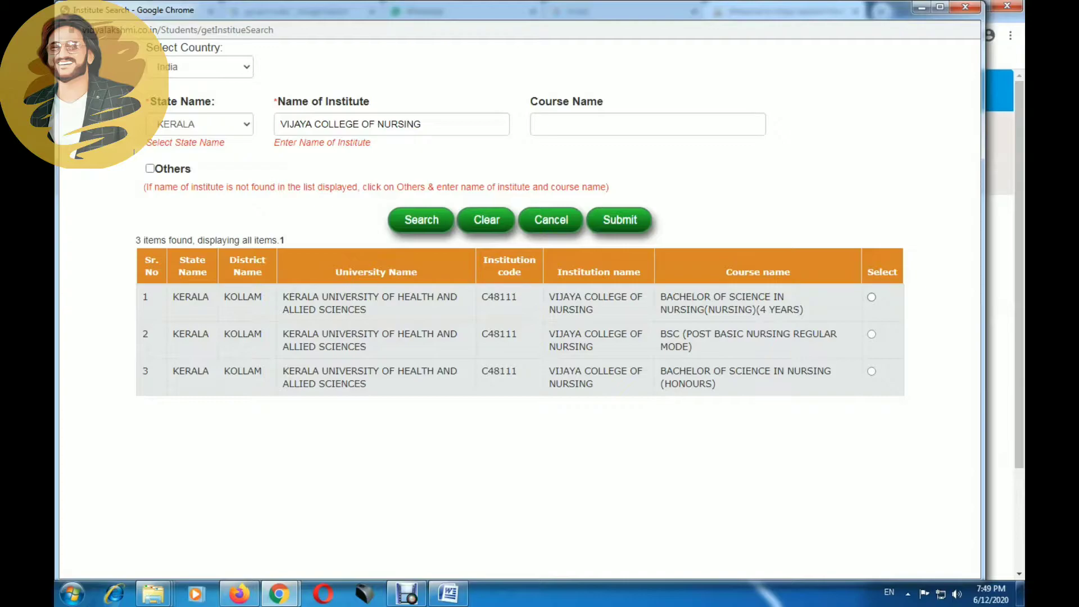
{"action": "left_click", "coordinate": [872, 297]}
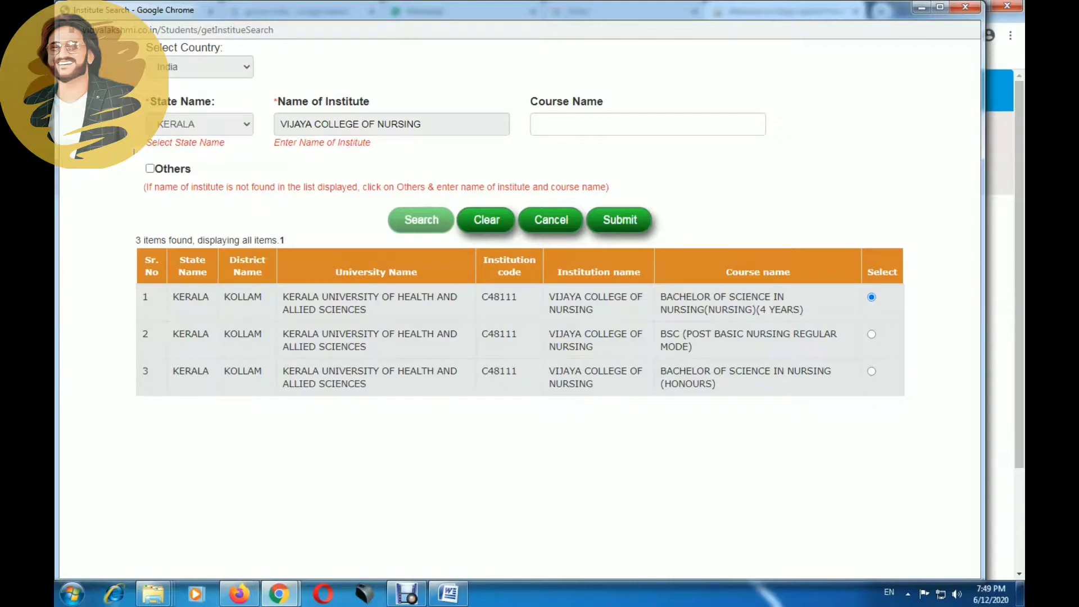
{"action": "left_click", "coordinate": [619, 220]}
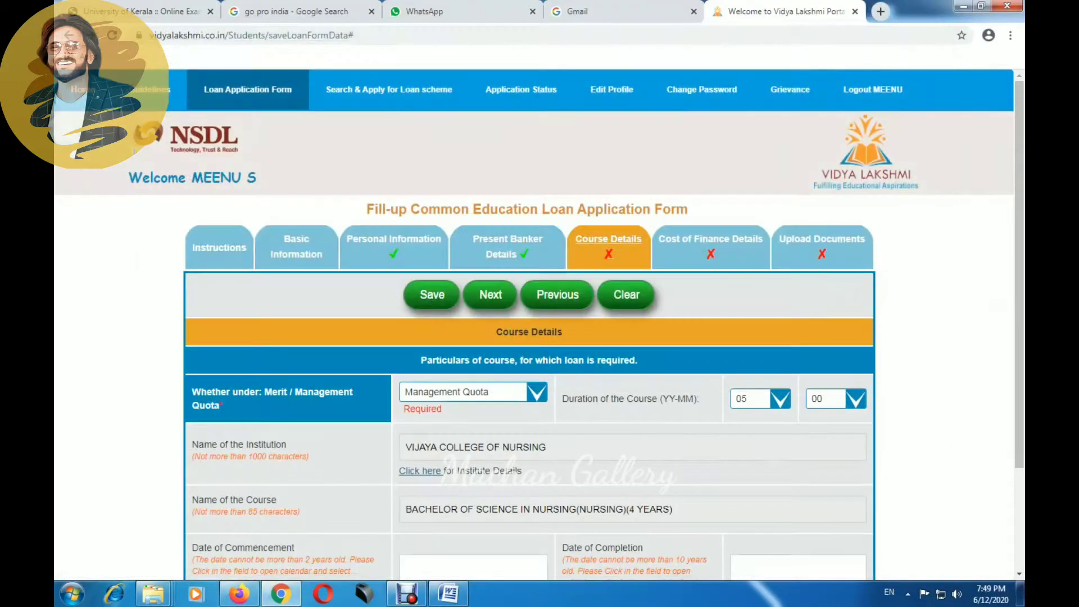
Step: Change Duration (YY) to 04 and check the Date of Commencement calendar
{"action": "scroll", "coordinate": [540, 331], "scroll_direction": "down", "scroll_amount": 2}
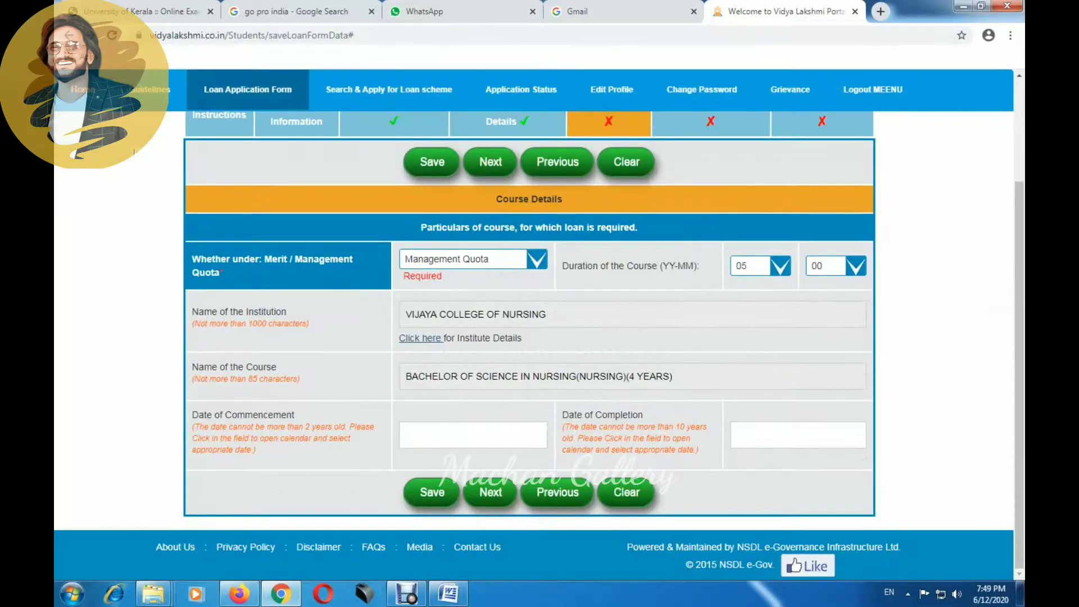
{"action": "left_click", "coordinate": [761, 266]}
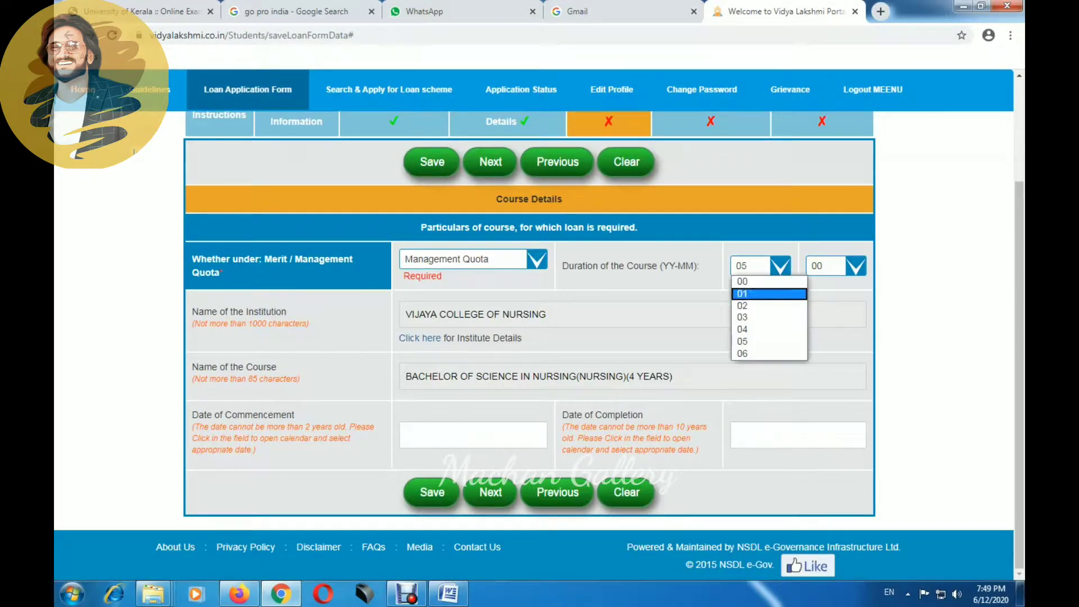
{"action": "key", "text": "Return"}
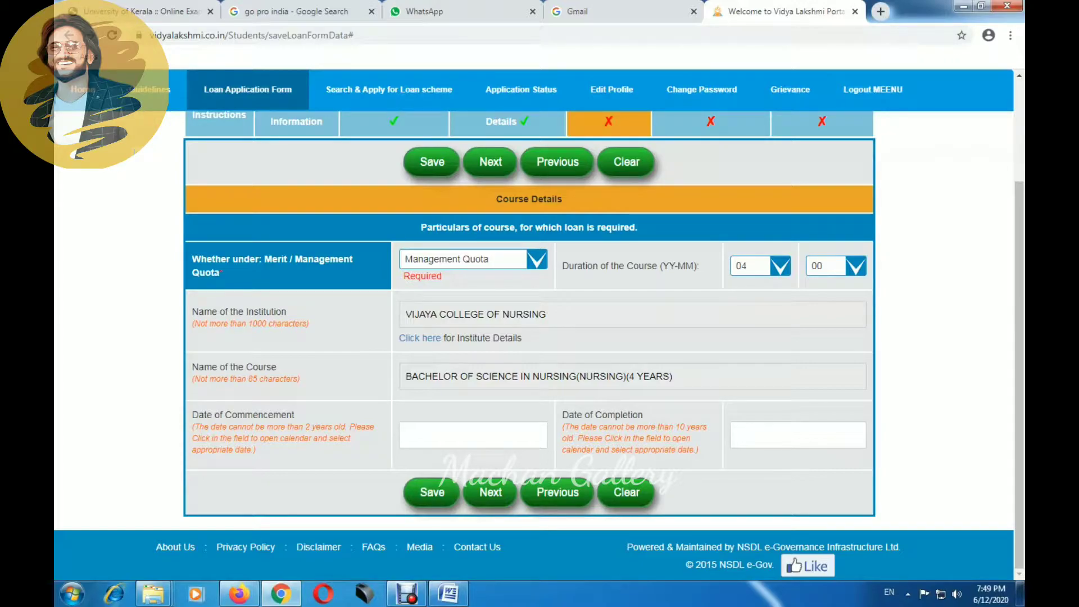
{"action": "left_click", "coordinate": [473, 435]}
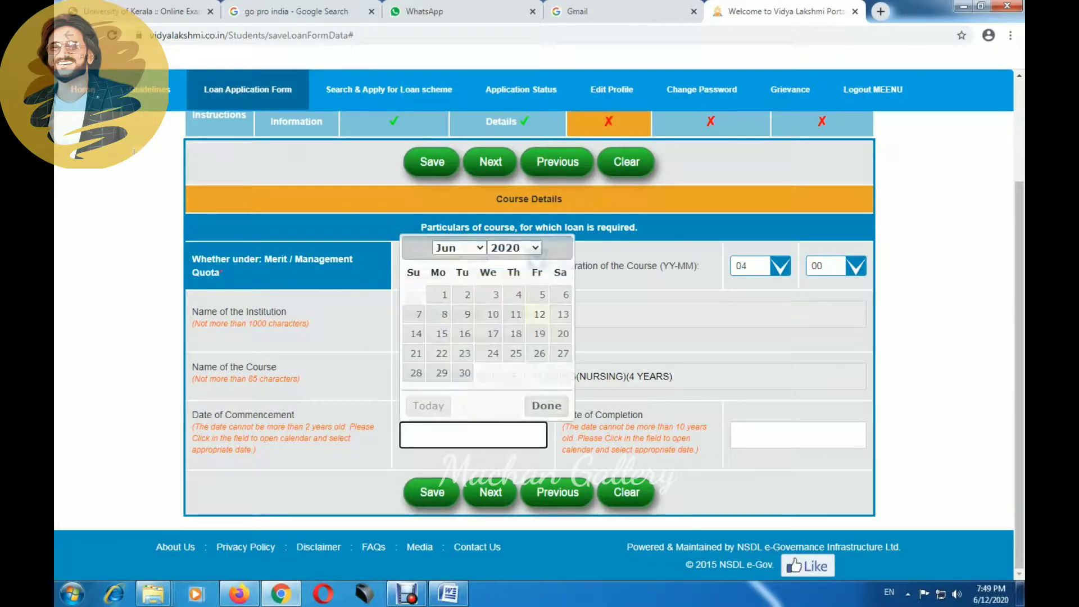
{"action": "key", "text": "Escape"}
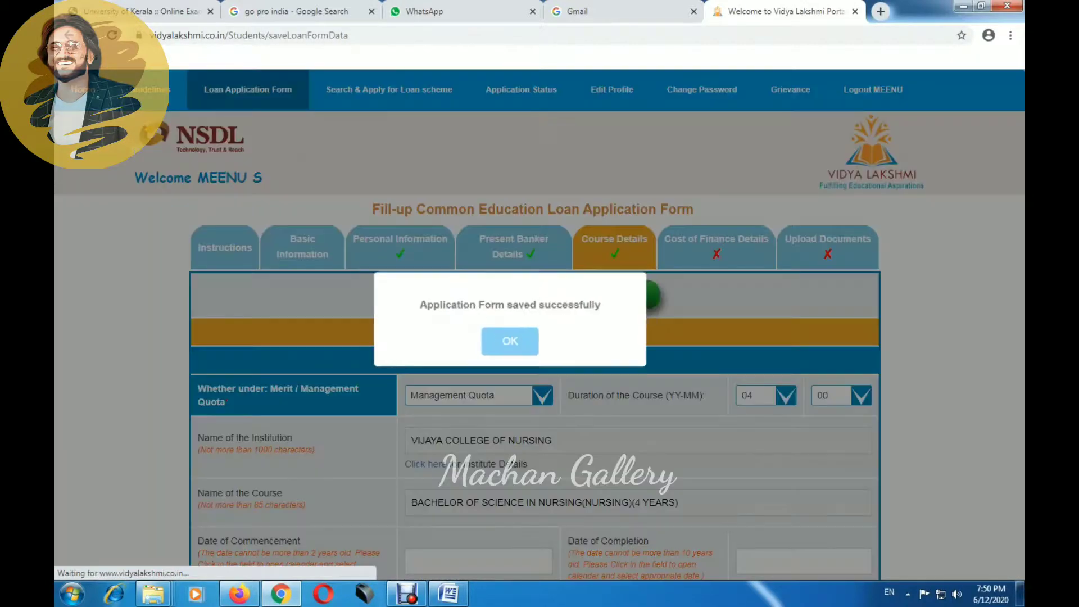
Step: Dismiss the saved message and scroll through the Cost of Finance Details Year 1–4 columns
{"action": "key", "text": "Return"}
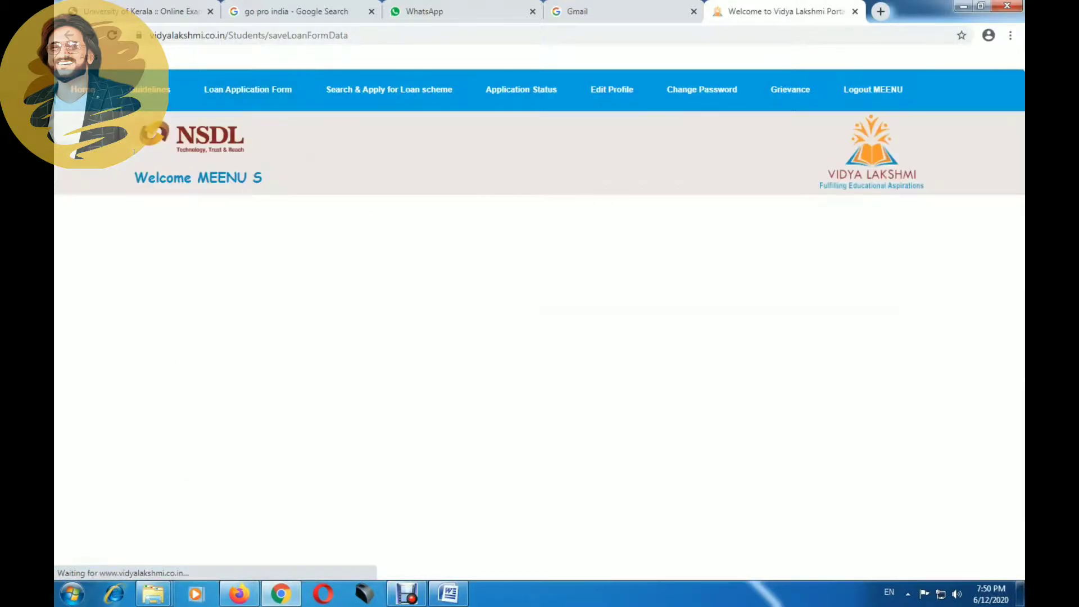
{"action": "key", "text": "Return"}
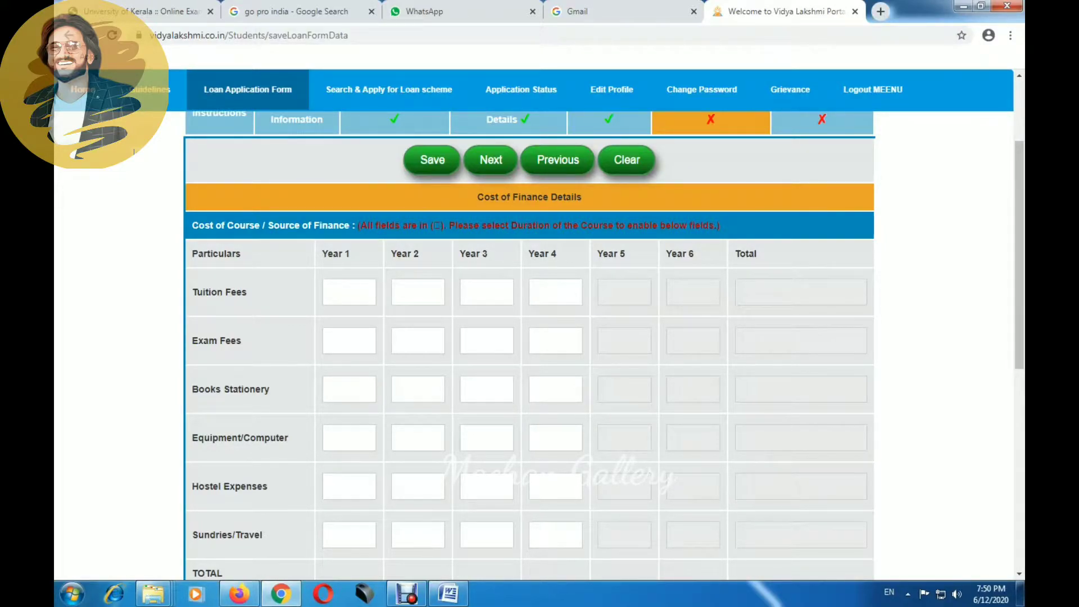
{"action": "scroll", "coordinate": [540, 337], "scroll_direction": "up", "scroll_amount": 2}
{"action": "scroll", "coordinate": [540, 338], "scroll_direction": "down", "scroll_amount": 6}
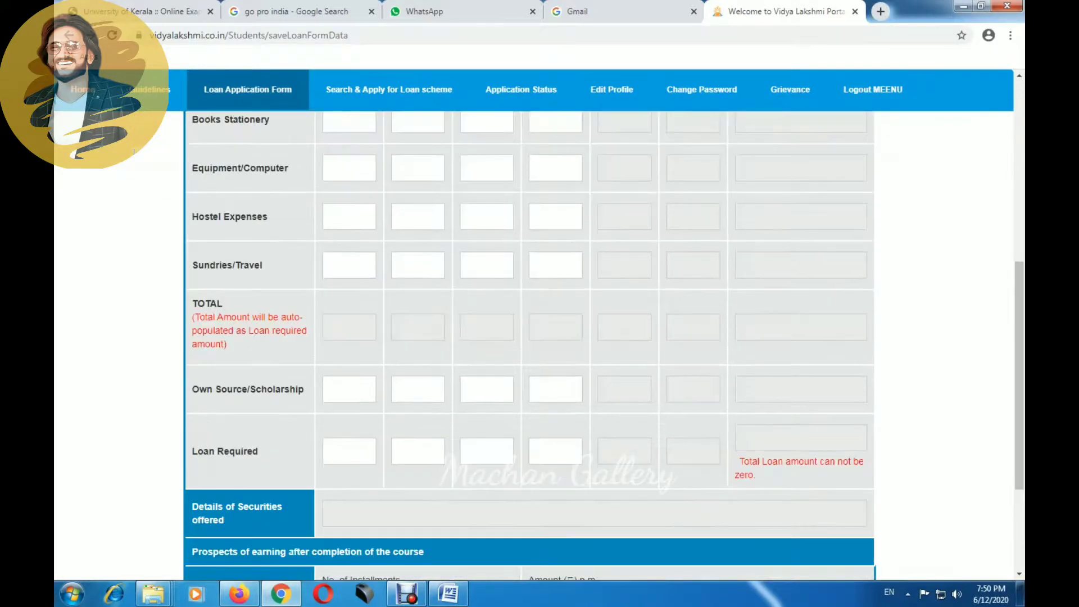
{"action": "scroll", "coordinate": [540, 337], "scroll_direction": "down", "scroll_amount": 2}
{"action": "scroll", "coordinate": [540, 337], "scroll_direction": "up", "scroll_amount": 7}
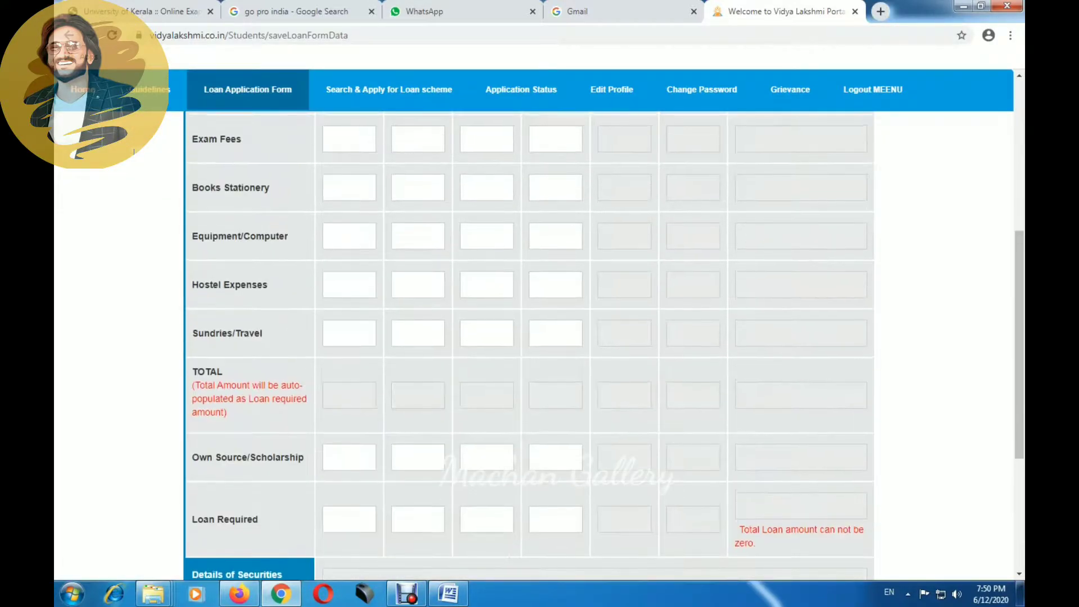
{"action": "scroll", "coordinate": [540, 338], "scroll_direction": "up", "scroll_amount": 3}
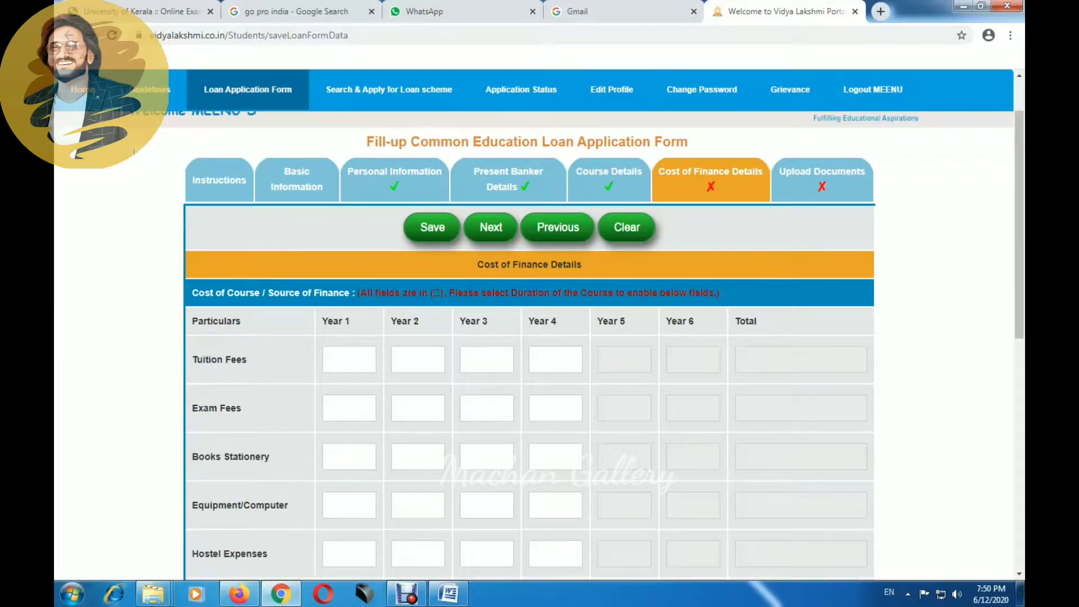
{"action": "scroll", "coordinate": [540, 338], "scroll_direction": "down", "scroll_amount": 4}
{"action": "scroll", "coordinate": [540, 337], "scroll_direction": "up", "scroll_amount": 2}
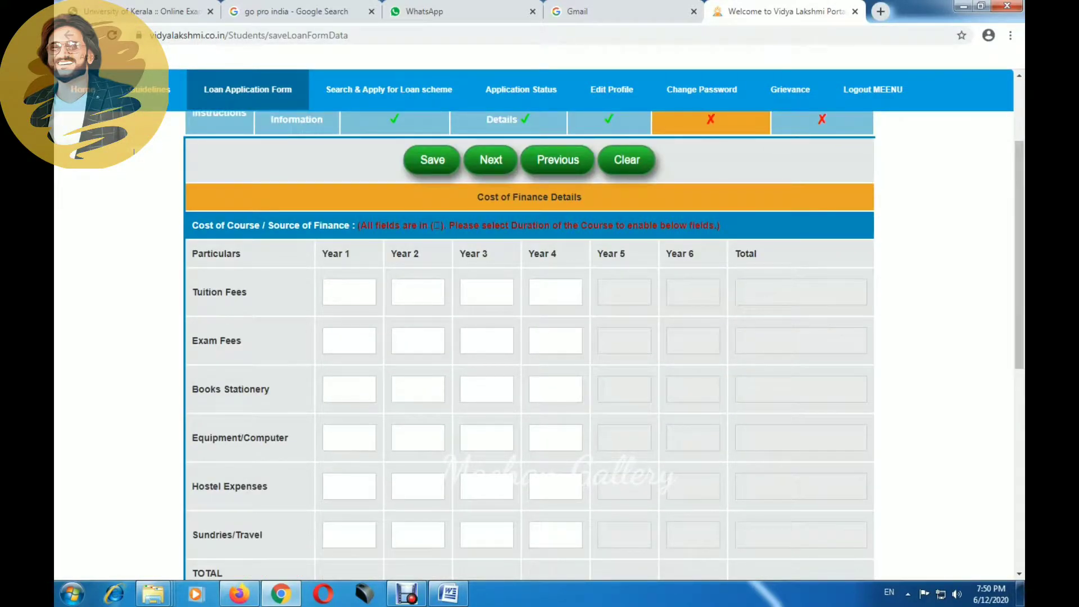
{"action": "scroll", "coordinate": [539, 337], "scroll_direction": "down", "scroll_amount": 1}
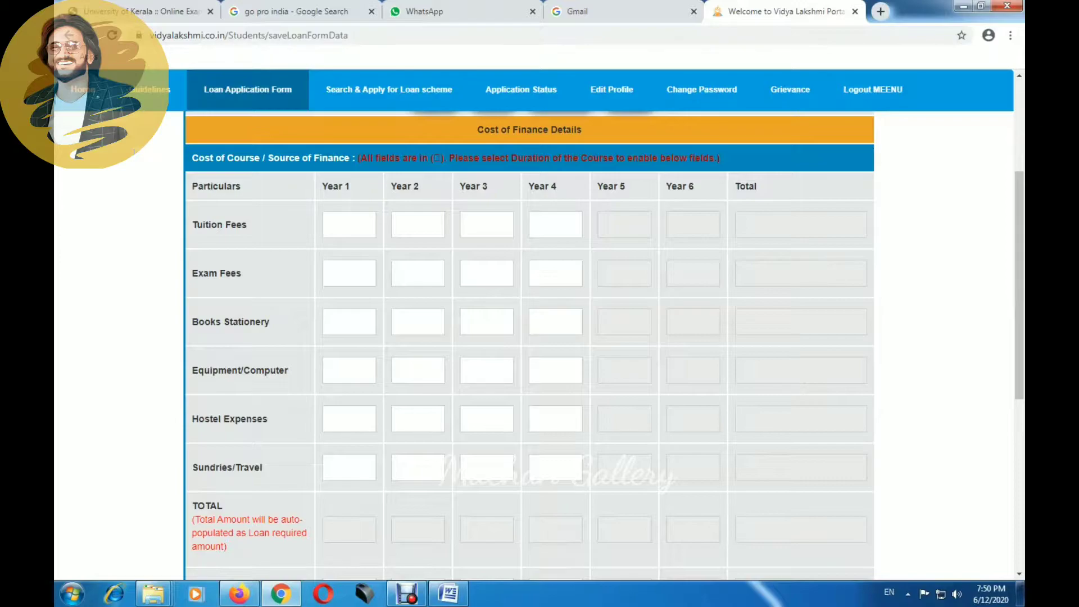
{"action": "scroll", "coordinate": [530, 337], "scroll_direction": "down", "scroll_amount": 2}
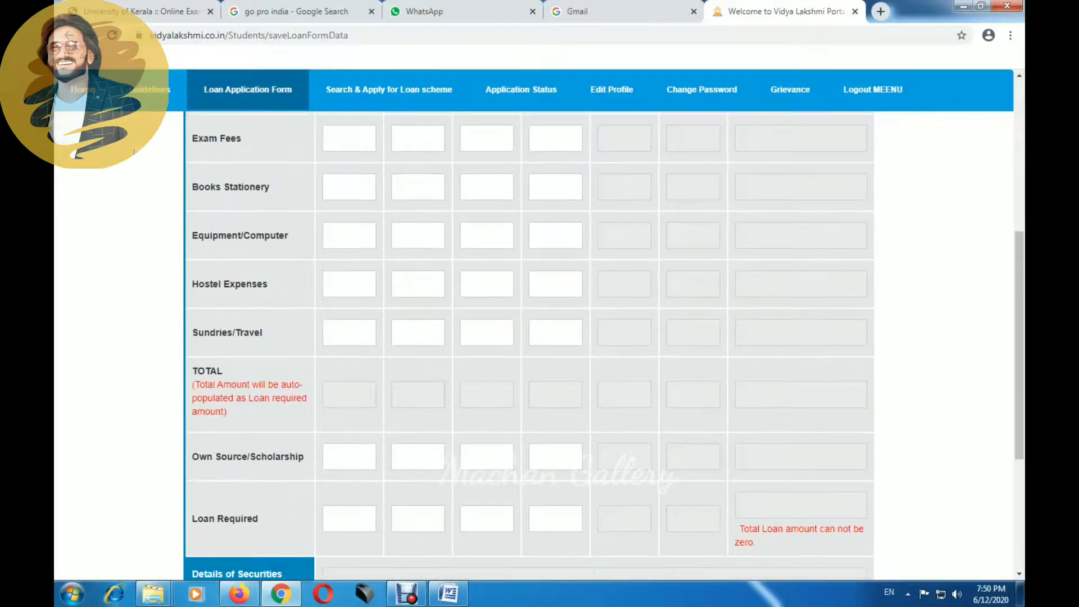
{"action": "scroll", "coordinate": [529, 337], "scroll_direction": "down", "scroll_amount": 2}
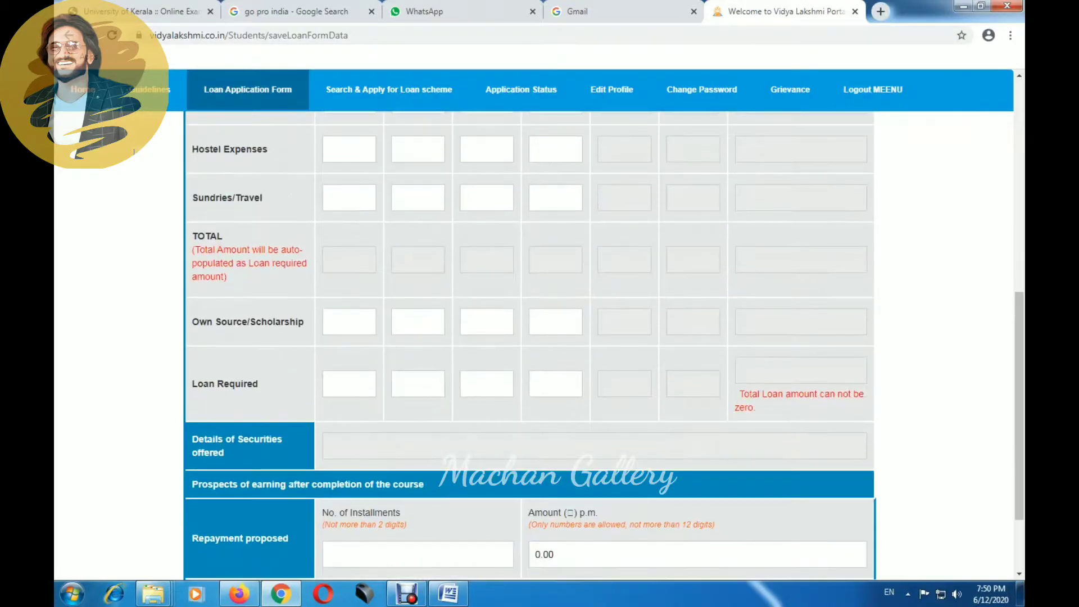
{"action": "scroll", "coordinate": [530, 337], "scroll_direction": "down", "scroll_amount": 2}
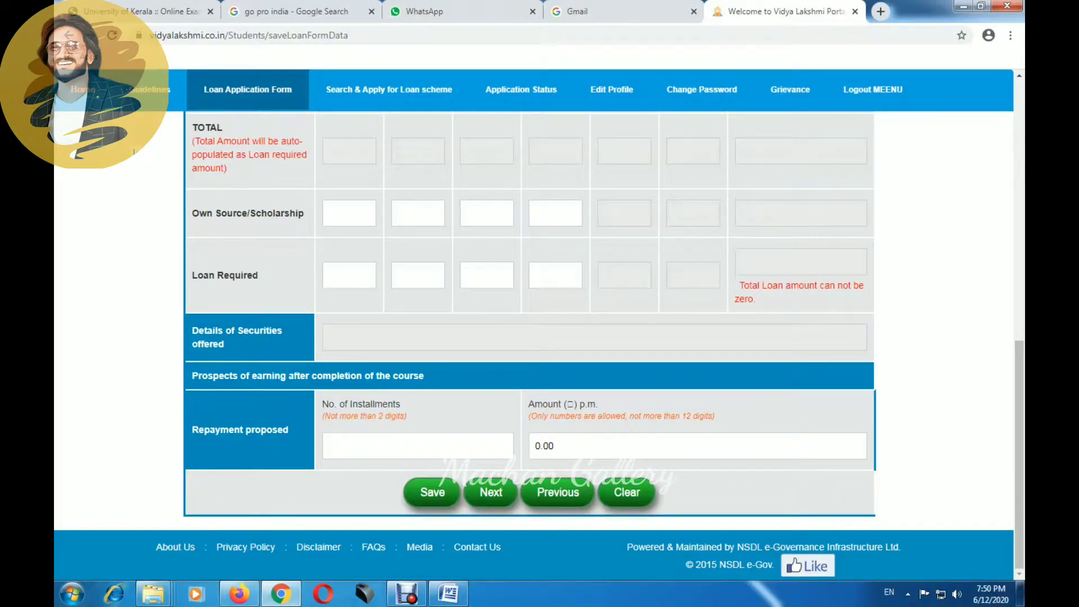
{"action": "scroll", "coordinate": [530, 337], "scroll_direction": "up", "scroll_amount": 2}
{"action": "scroll", "coordinate": [530, 338], "scroll_direction": "up", "scroll_amount": 8}
{"action": "scroll", "coordinate": [530, 337], "scroll_direction": "down", "scroll_amount": 1}
{"action": "scroll", "coordinate": [529, 338], "scroll_direction": "up", "scroll_amount": 1}
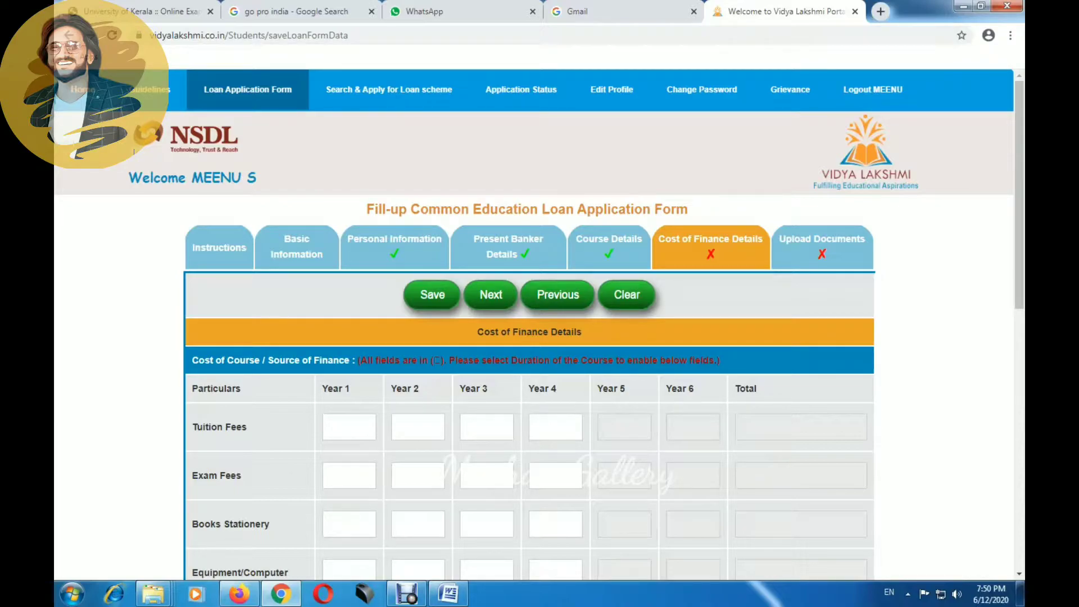
Step: Enter 63500 as the Year 1 and Year 2 tuition fees
{"action": "scroll", "coordinate": [539, 330], "scroll_direction": "down", "scroll_amount": 1}
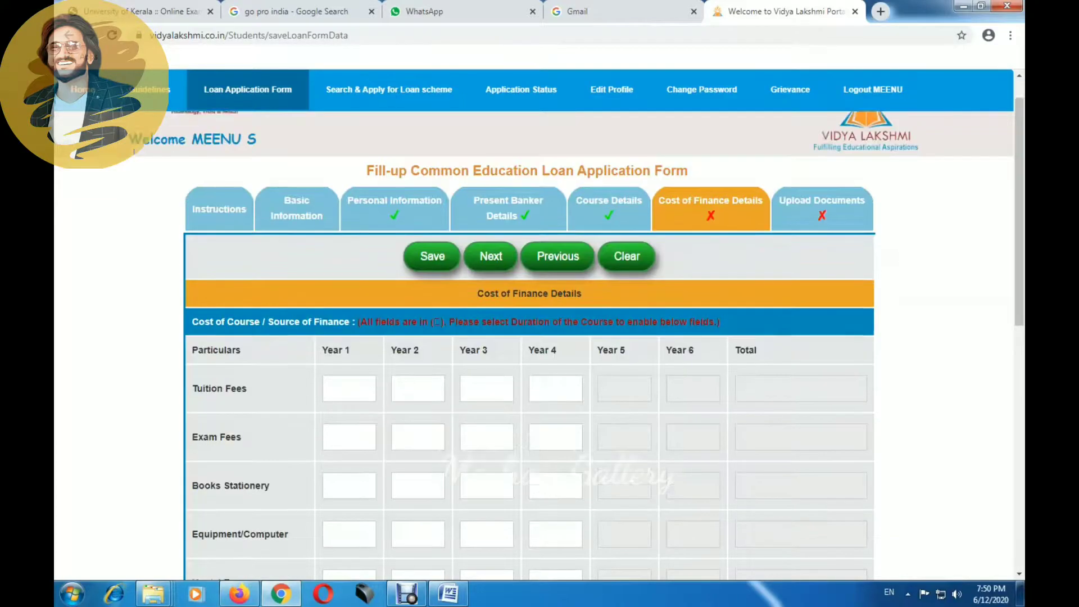
{"action": "left_click", "coordinate": [349, 359]}
{"action": "left_click", "coordinate": [349, 408]}
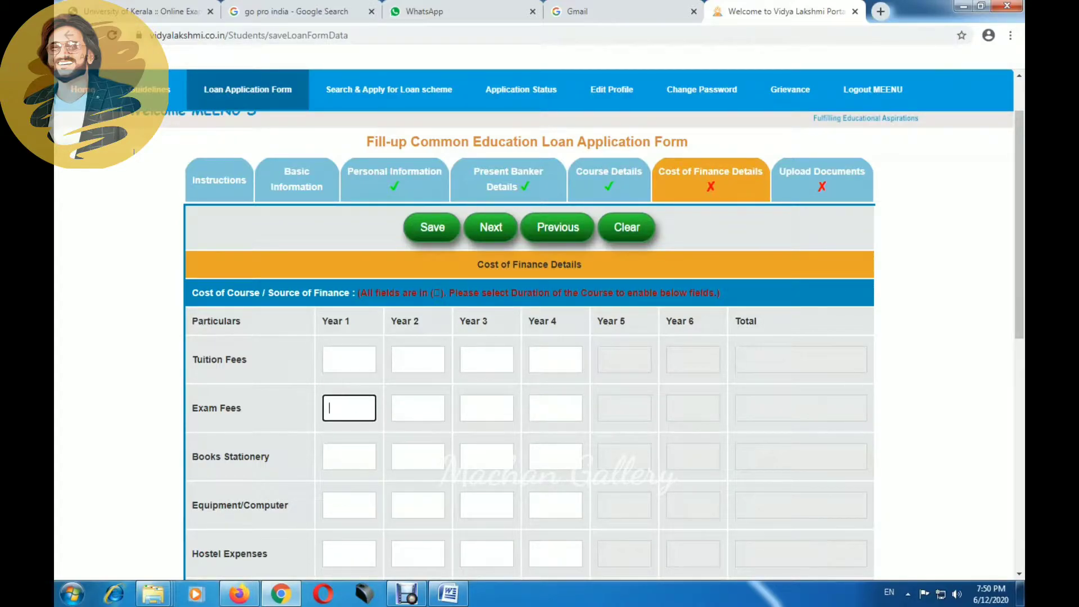
{"action": "left_click", "coordinate": [349, 359]}
{"action": "type", "text": "63"}
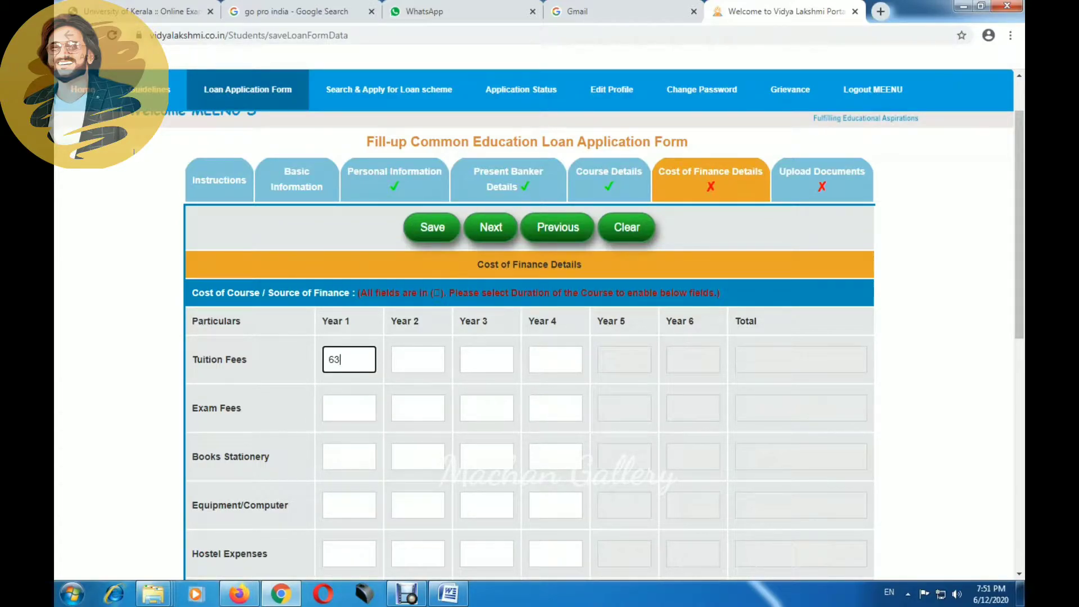
{"action": "type", "text": "500"}
{"action": "left_click", "coordinate": [418, 359]}
{"action": "type", "text": "6352"}
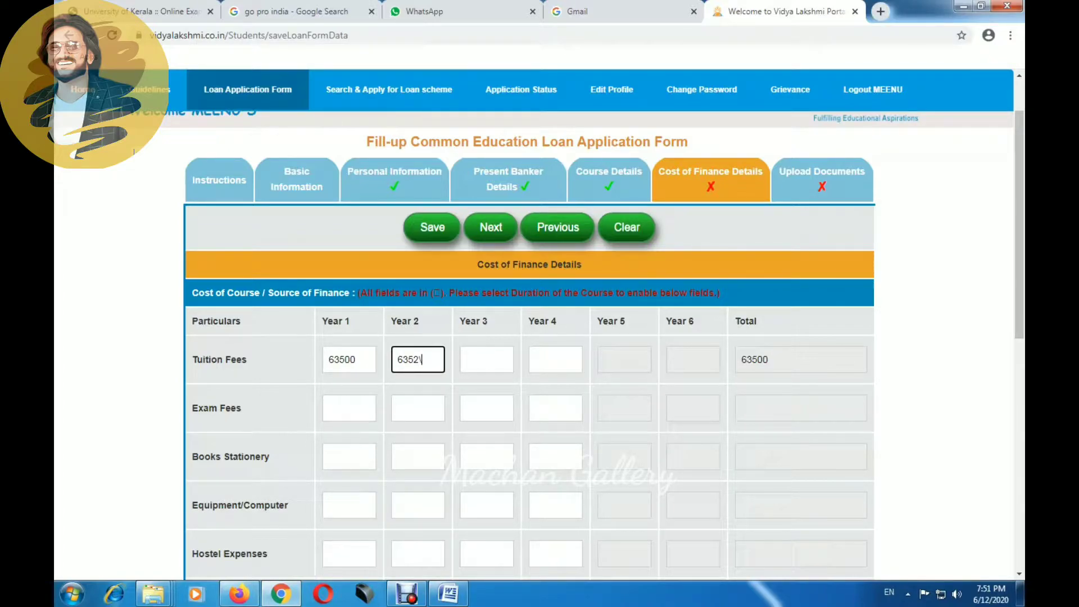
{"action": "key", "text": "BackSpace"}
{"action": "type", "text": "00"}
Step: Enter 63500 for Year 3 and 65000 for Year 4 tuition, bringing the total to 255500
{"action": "left_click", "coordinate": [486, 359]}
{"action": "type", "text": "63500"}
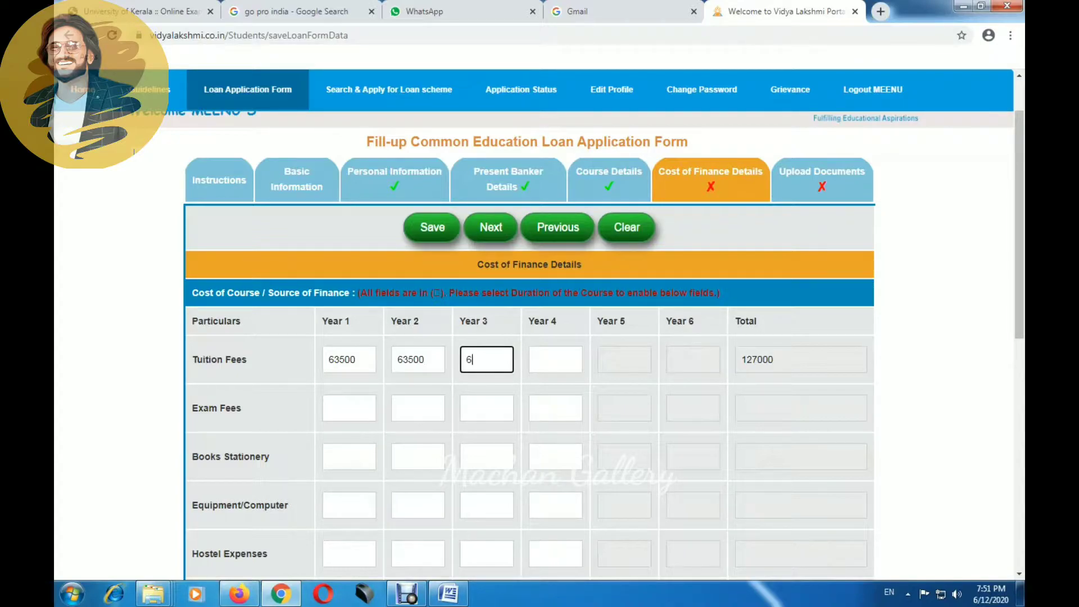
{"action": "left_click", "coordinate": [556, 359]}
{"action": "type", "text": "65000"}
{"action": "key", "text": "Tab"}
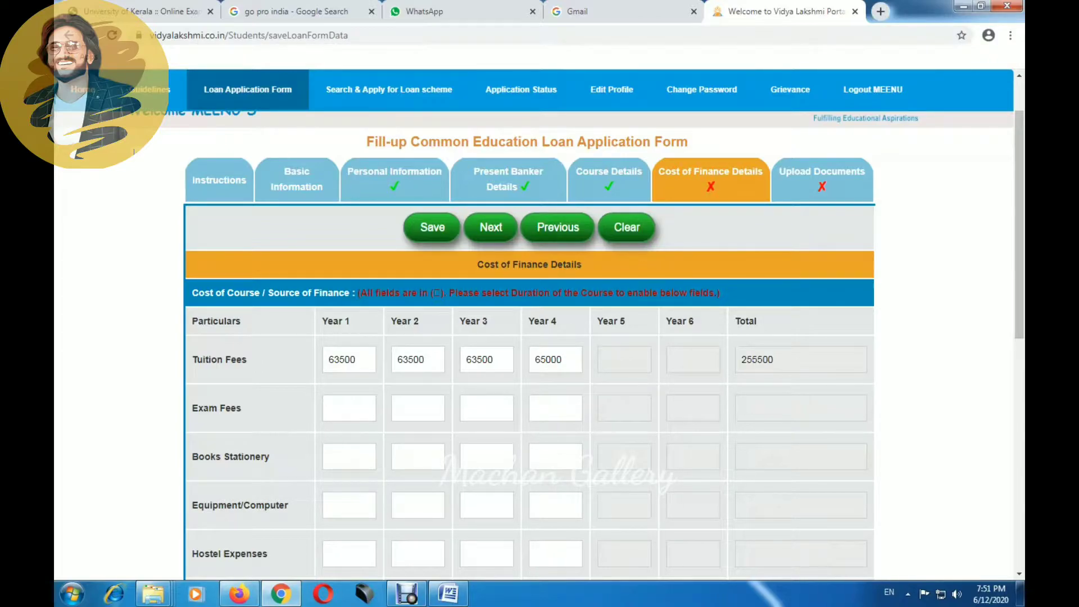
{"action": "scroll", "coordinate": [540, 354], "scroll_direction": "down", "scroll_amount": 1}
{"action": "left_click", "coordinate": [349, 340]}
{"action": "scroll", "coordinate": [540, 355], "scroll_direction": "down", "scroll_amount": 1}
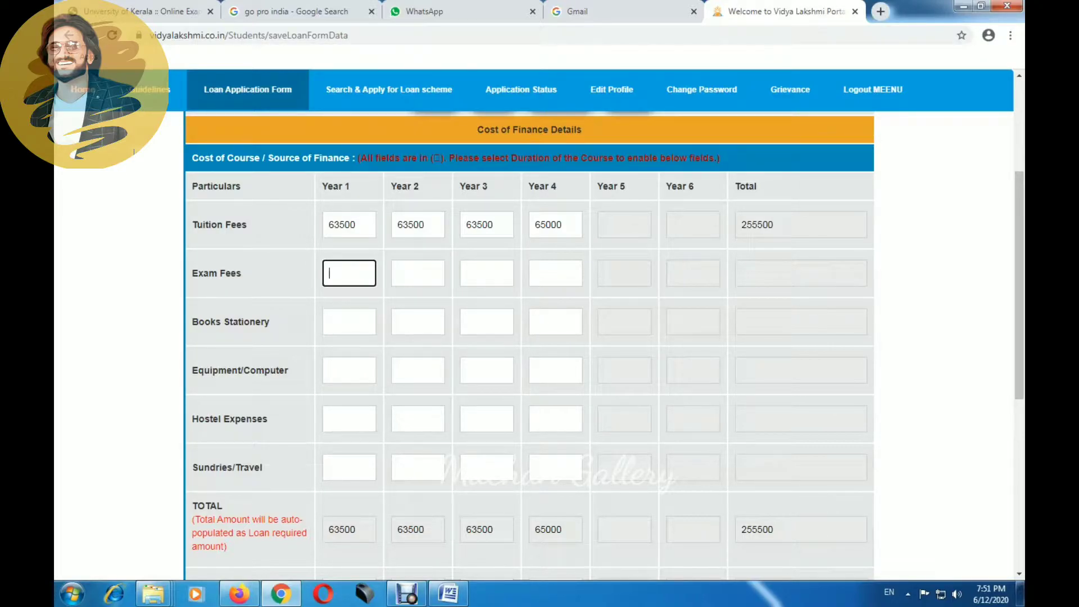
Step: Enter 17000 as the Year 1 Books Stationery cost
{"action": "left_click", "coordinate": [349, 322]}
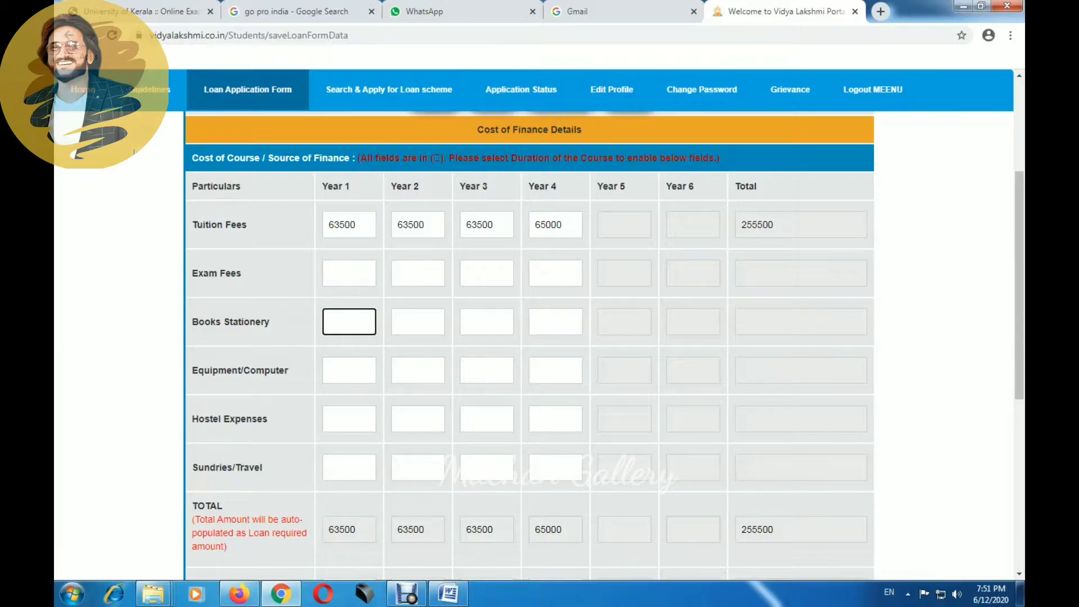
{"action": "left_click", "coordinate": [349, 468]}
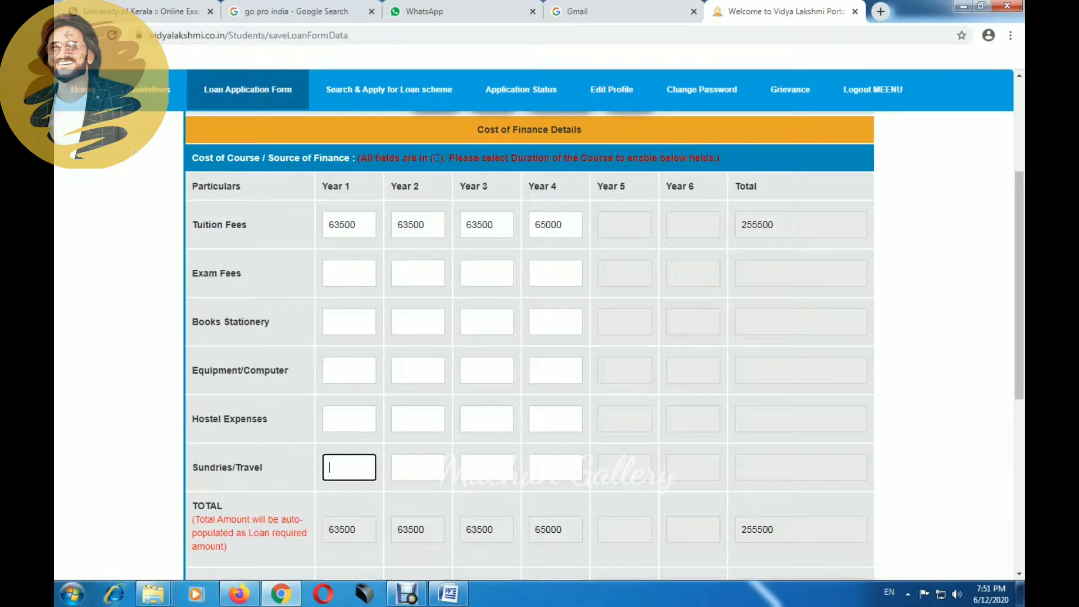
{"action": "left_click", "coordinate": [349, 322]}
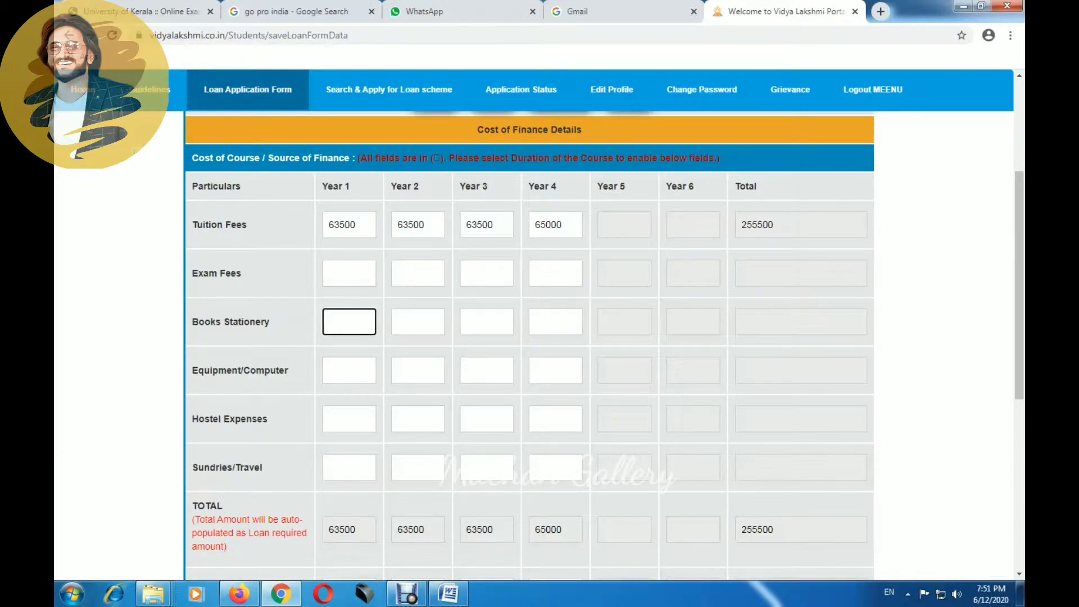
{"action": "type", "text": "17000"}
{"action": "key", "text": "BackSpace"}
{"action": "key", "text": "BackSpace"}
{"action": "key", "text": "BackSpace"}
{"action": "key", "text": "BackSpace"}
{"action": "key", "text": "BackSpace"}
{"action": "type", "text": "17000"}
Step: Fill 17000 Books Stationery for Years 2–4 and save, making Loan Required 323500
{"action": "key", "text": "Tab"}
{"action": "type", "text": "17000"}
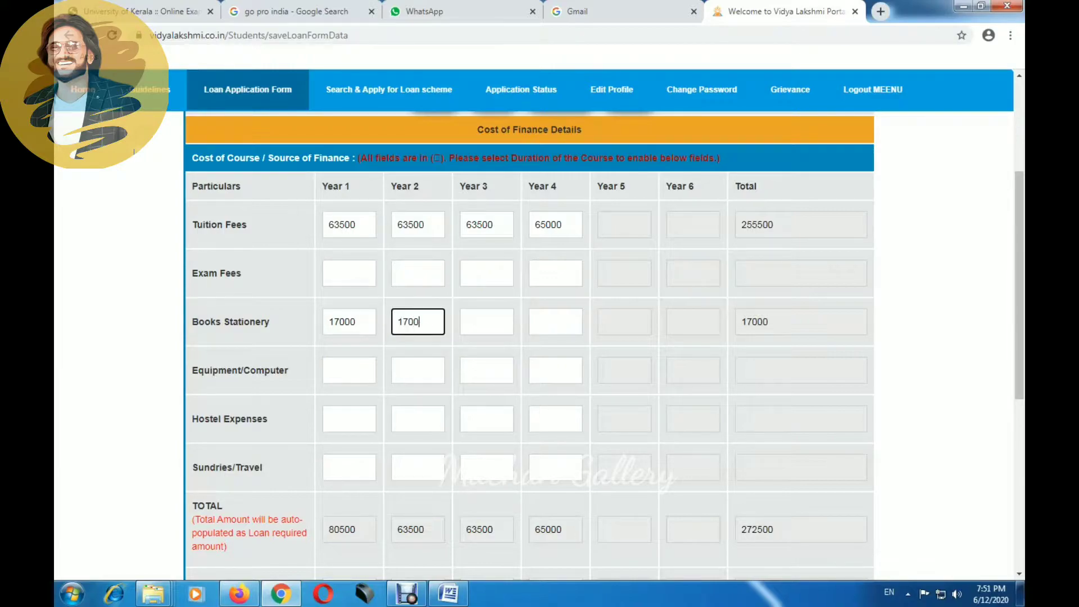
{"action": "key", "text": "Tab"}
{"action": "type", "text": "17000"}
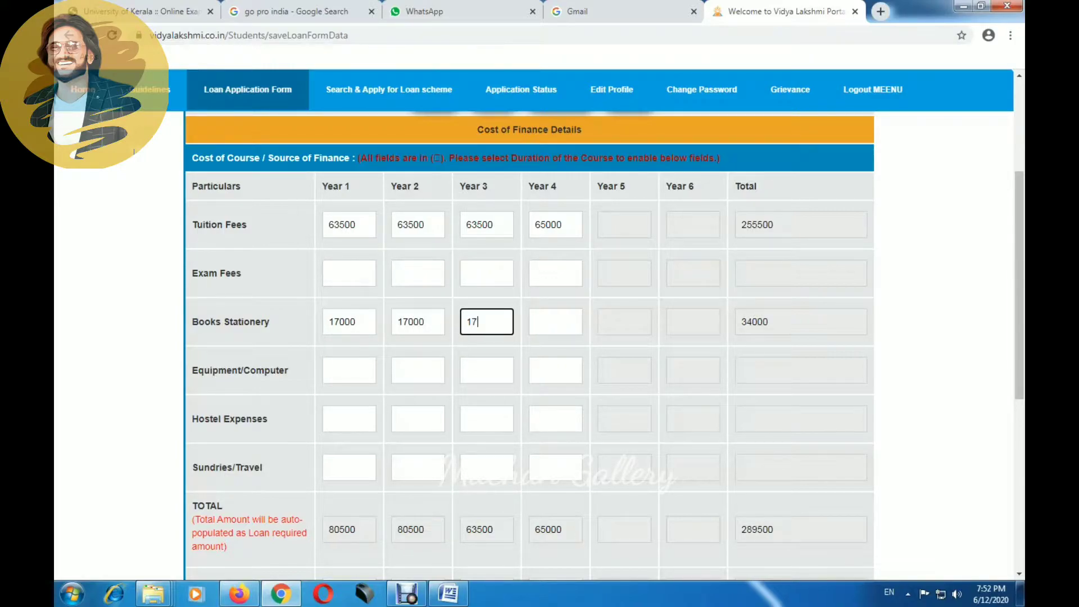
{"action": "key", "text": "Tab"}
{"action": "type", "text": "17000"}
{"action": "key", "text": "Tab"}
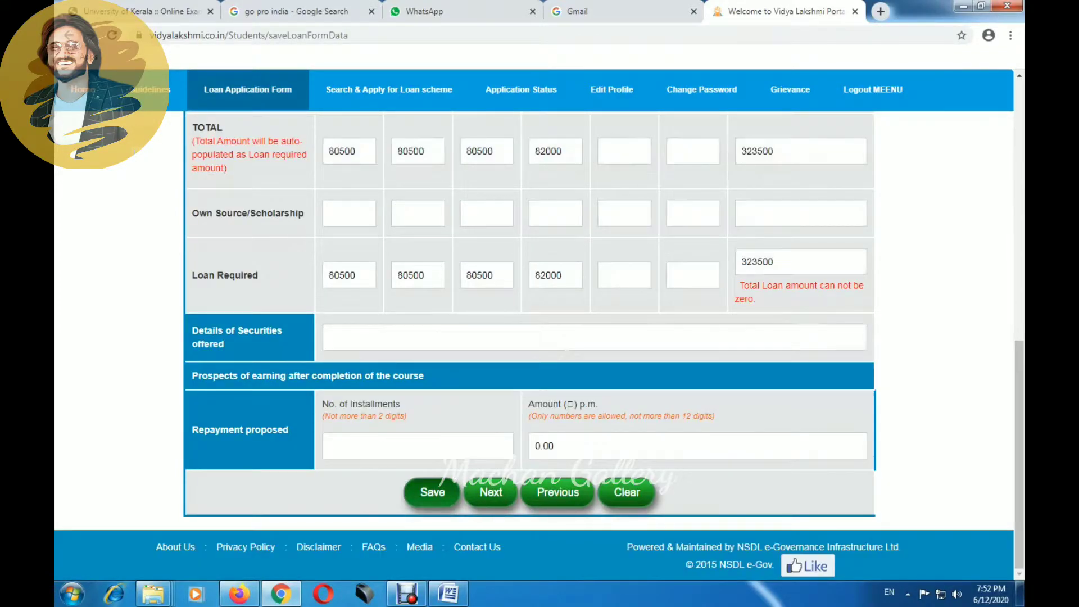
{"action": "key", "text": "Return"}
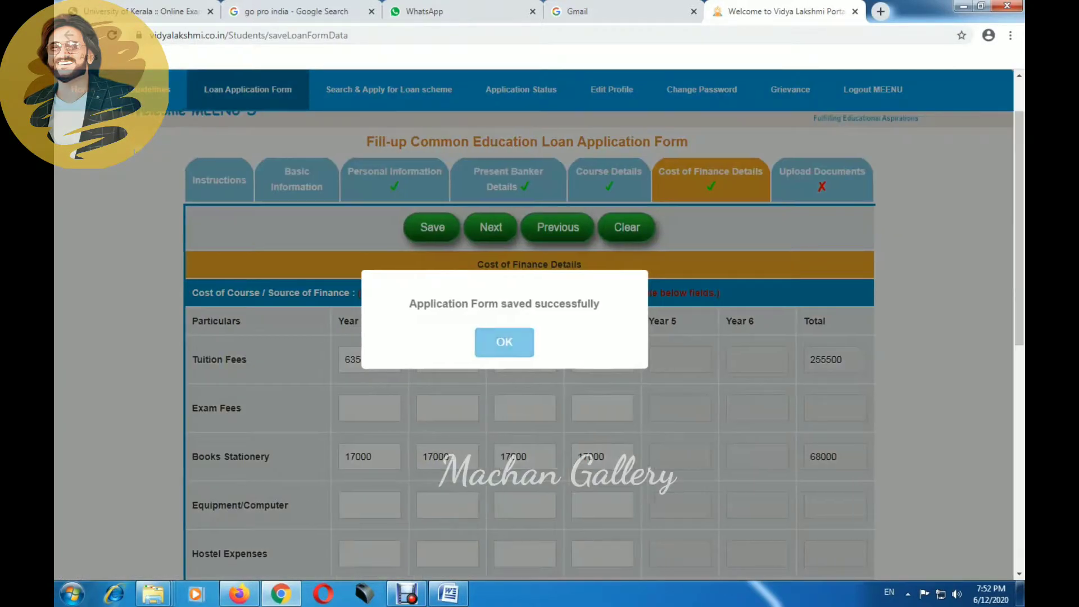
Step: Confirm the saved Cost of Finance Details and advance to the Upload Documents section
{"action": "key", "text": "Return"}
{"action": "left_click", "coordinate": [491, 492]}
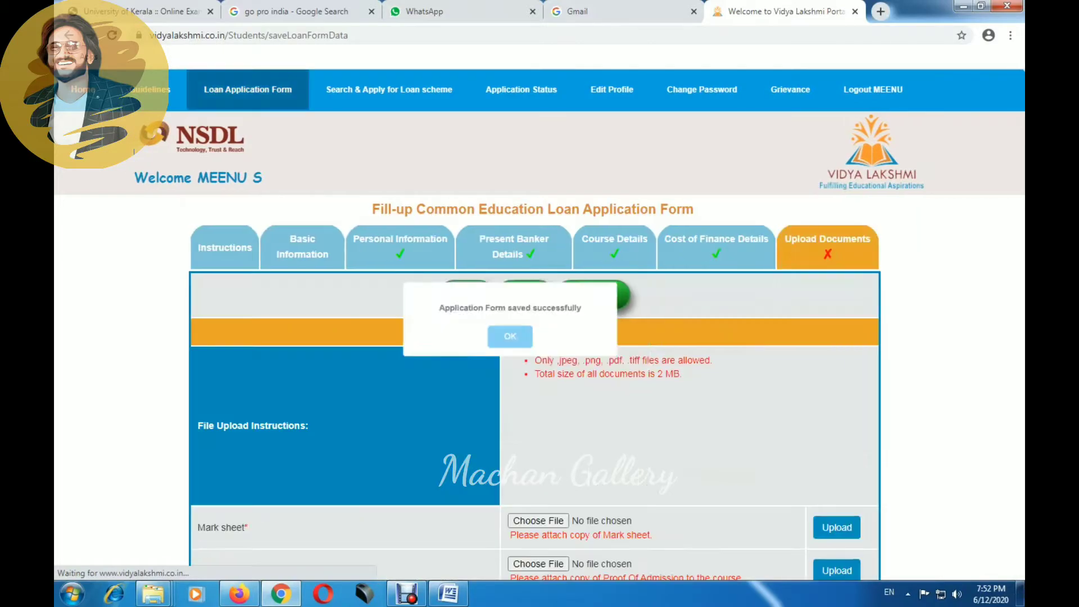
{"action": "key", "text": "Return"}
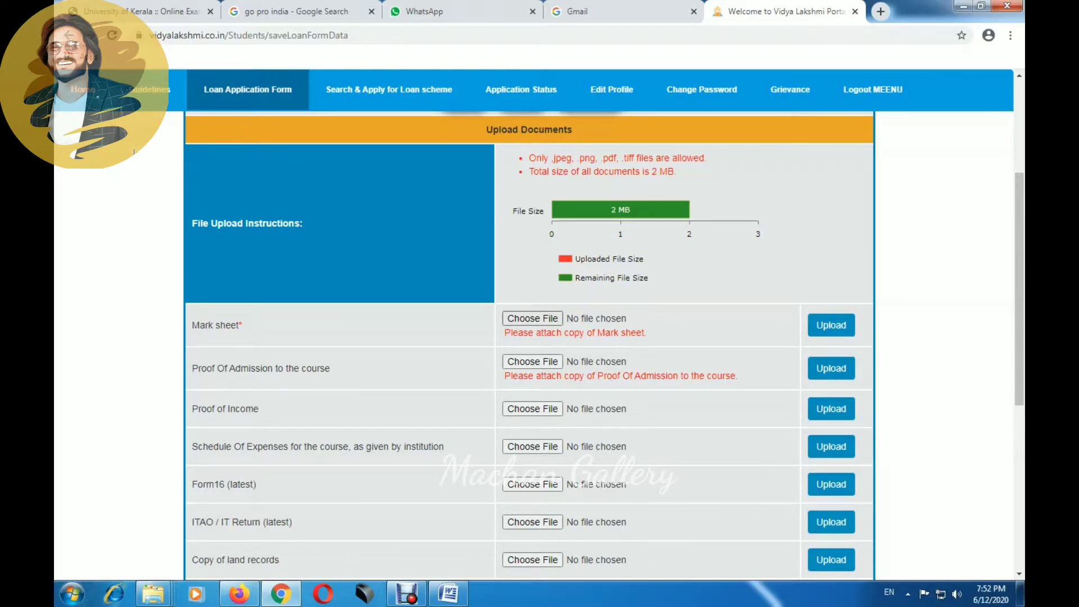
{"action": "scroll", "coordinate": [533, 318], "scroll_direction": "down", "scroll_amount": 1}
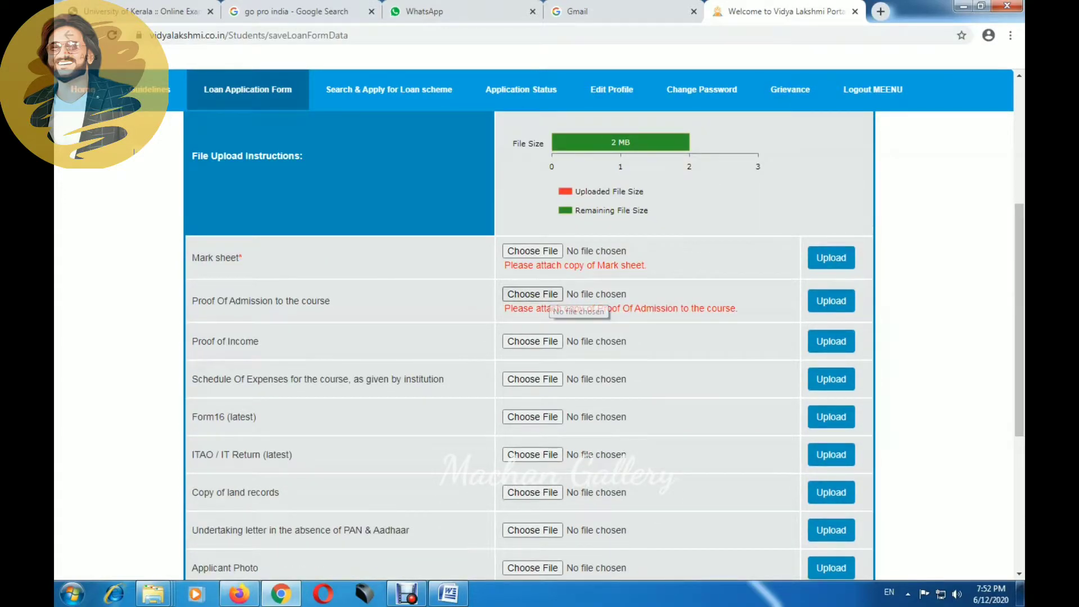
{"action": "left_click", "coordinate": [533, 294]}
{"action": "key", "text": "Escape"}
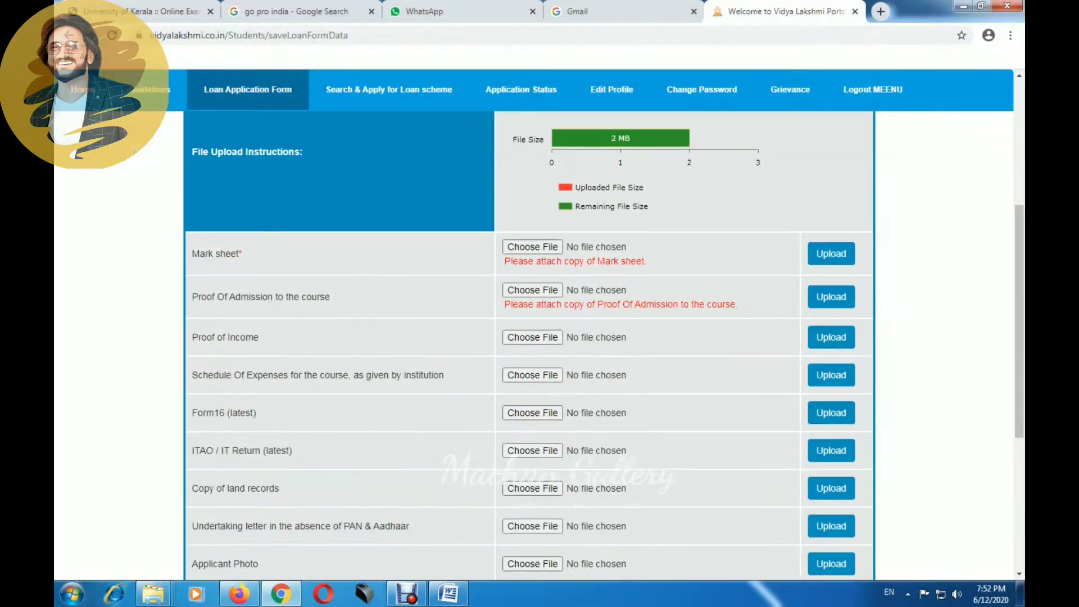
{"action": "scroll", "coordinate": [528, 337], "scroll_direction": "down", "scroll_amount": 1}
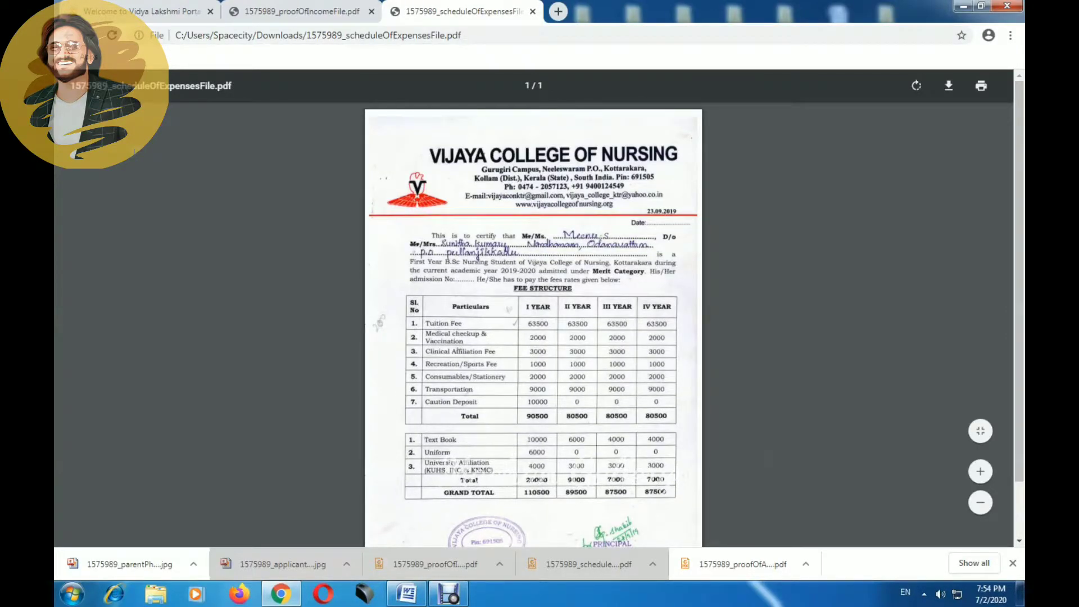
Step: Scroll through scheduleOfExpensesFile.pdf to review the college fee structure
{"action": "scroll", "coordinate": [534, 326], "scroll_direction": "down", "scroll_amount": 2}
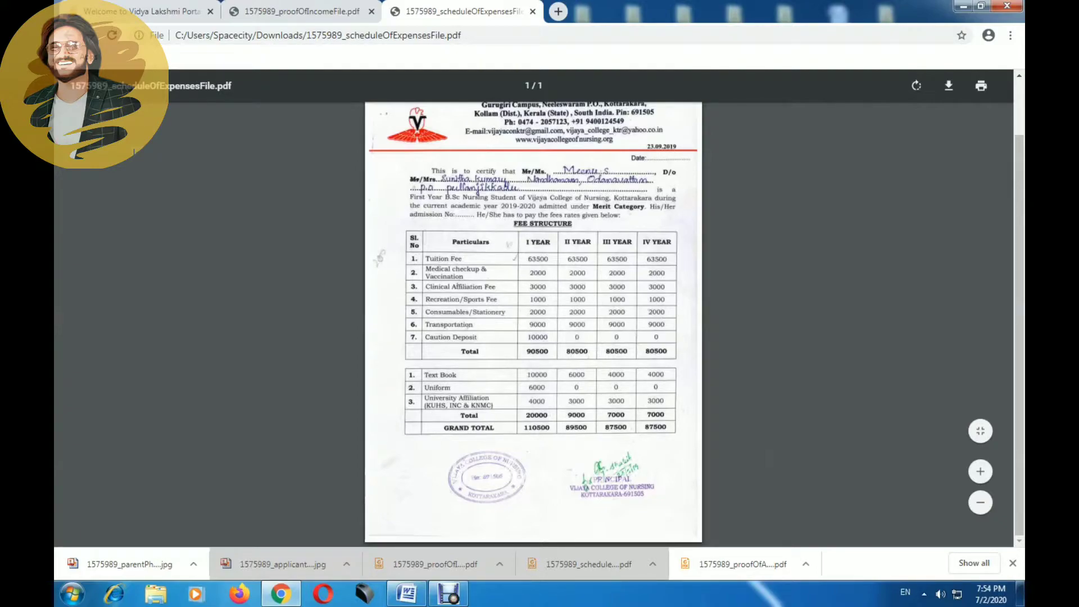
{"action": "scroll", "coordinate": [534, 323], "scroll_direction": "up", "scroll_amount": 1}
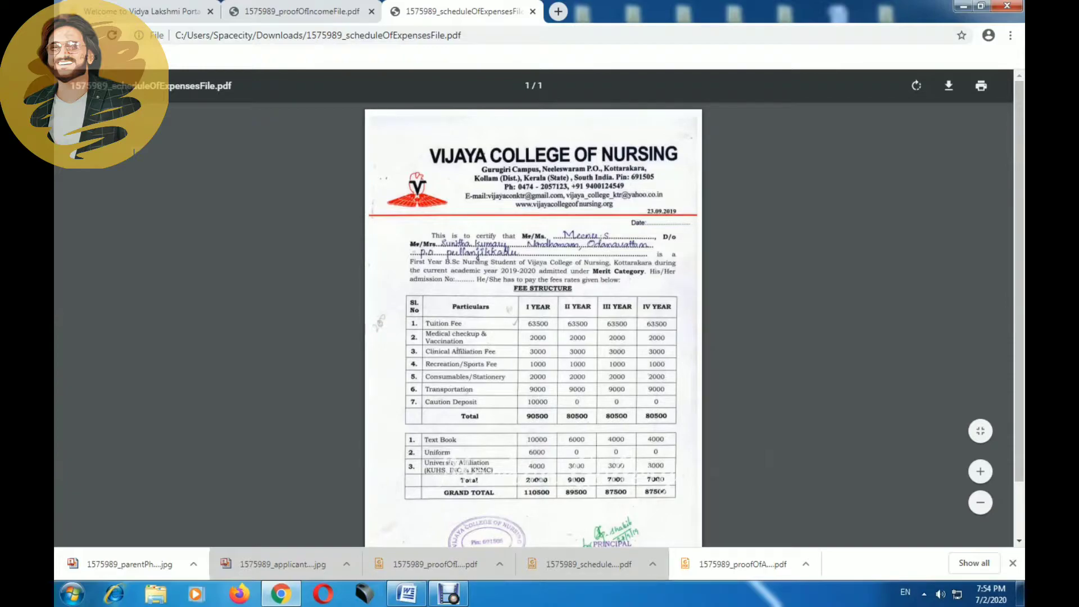
{"action": "scroll", "coordinate": [533, 323], "scroll_direction": "down", "scroll_amount": 1}
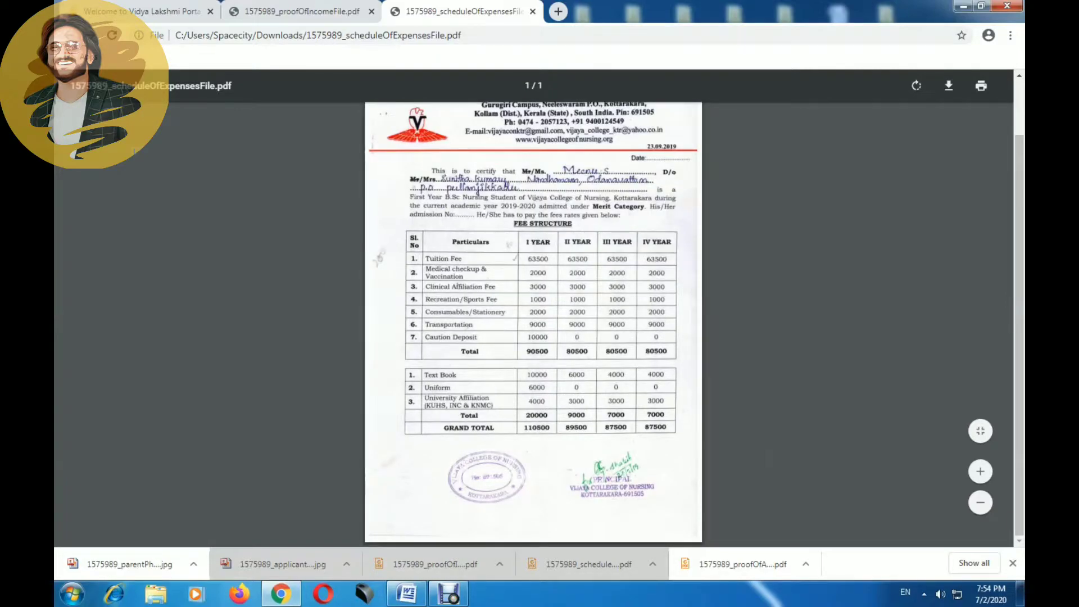
{"action": "scroll", "coordinate": [534, 323], "scroll_direction": "up", "scroll_amount": 1}
{"action": "scroll", "coordinate": [533, 323], "scroll_direction": "down", "scroll_amount": 1}
Step: Open and review the proofOfAdmission PDF, then bring up the website agreement terms
{"action": "left_click", "coordinate": [733, 564]}
{"action": "scroll", "coordinate": [533, 324], "scroll_direction": "down", "scroll_amount": 3}
{"action": "scroll", "coordinate": [533, 323], "scroll_direction": "up", "scroll_amount": 3}
{"action": "scroll", "coordinate": [533, 324], "scroll_direction": "down", "scroll_amount": 3}
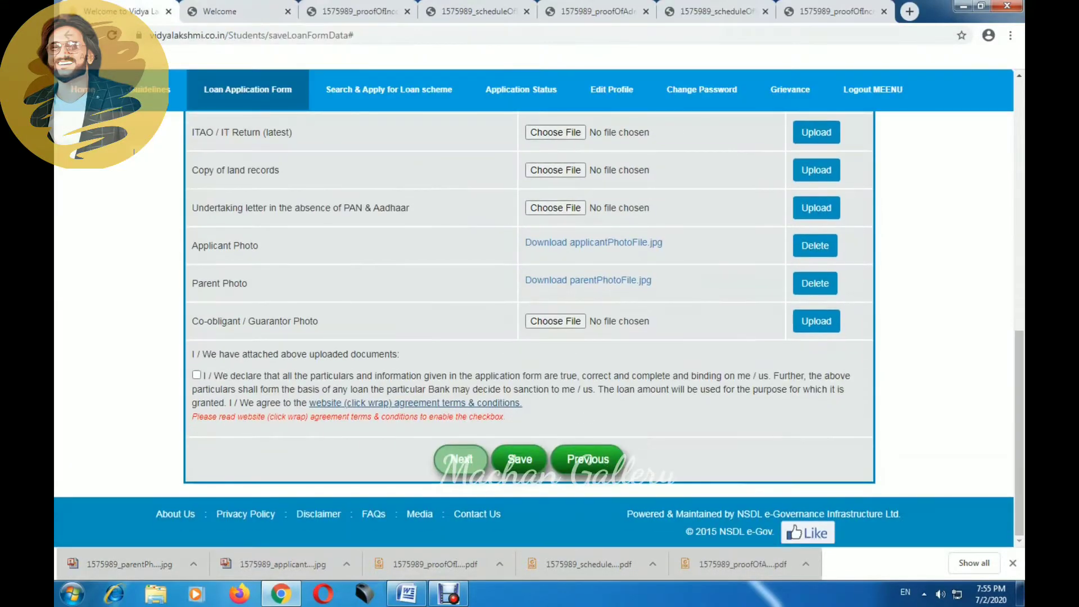
{"action": "left_click", "coordinate": [416, 403]}
Step: Tick the declaration, pass through the Application Form Preview, and confirm going to Search & Apply
{"action": "left_click", "coordinate": [197, 375]}
{"action": "left_click", "coordinate": [461, 459]}
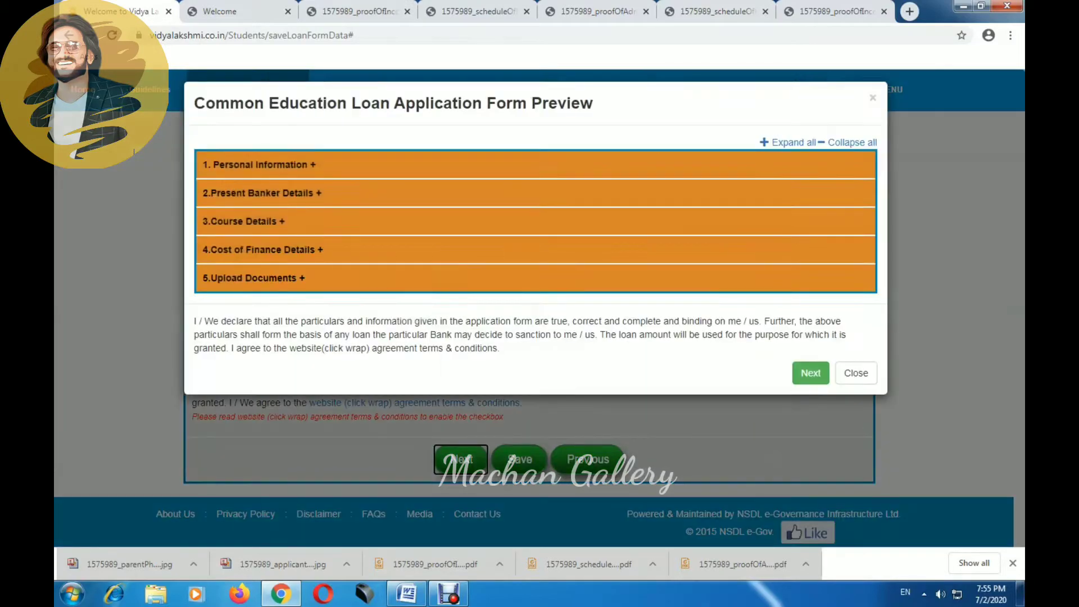
{"action": "left_click", "coordinate": [811, 373]}
{"action": "left_click", "coordinate": [542, 366]}
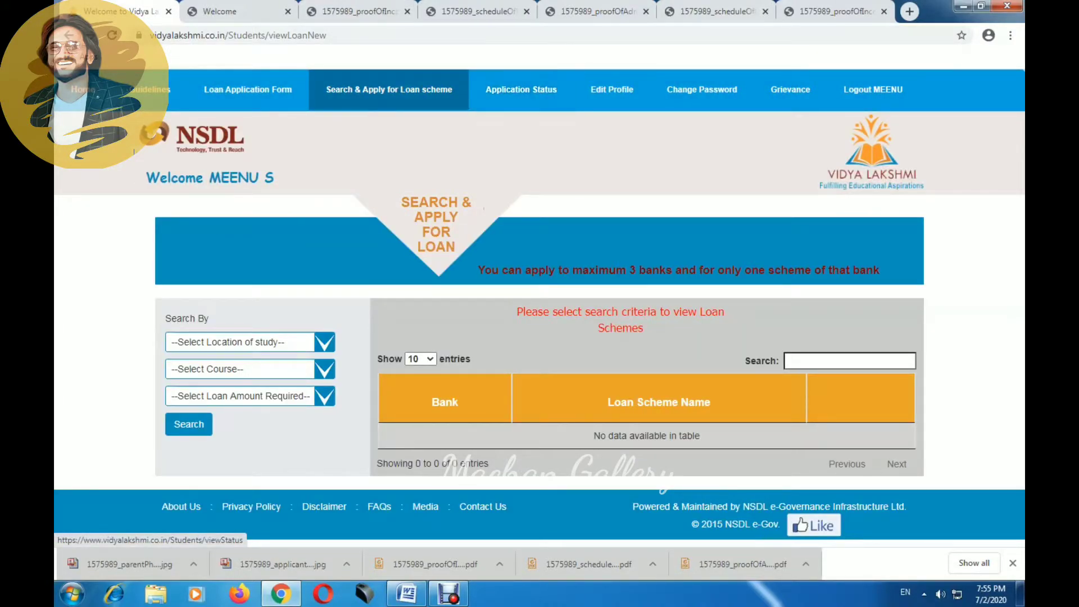
Step: Try searching the scheme table for 'sbi', then clear that search text
{"action": "left_click", "coordinate": [850, 361]}
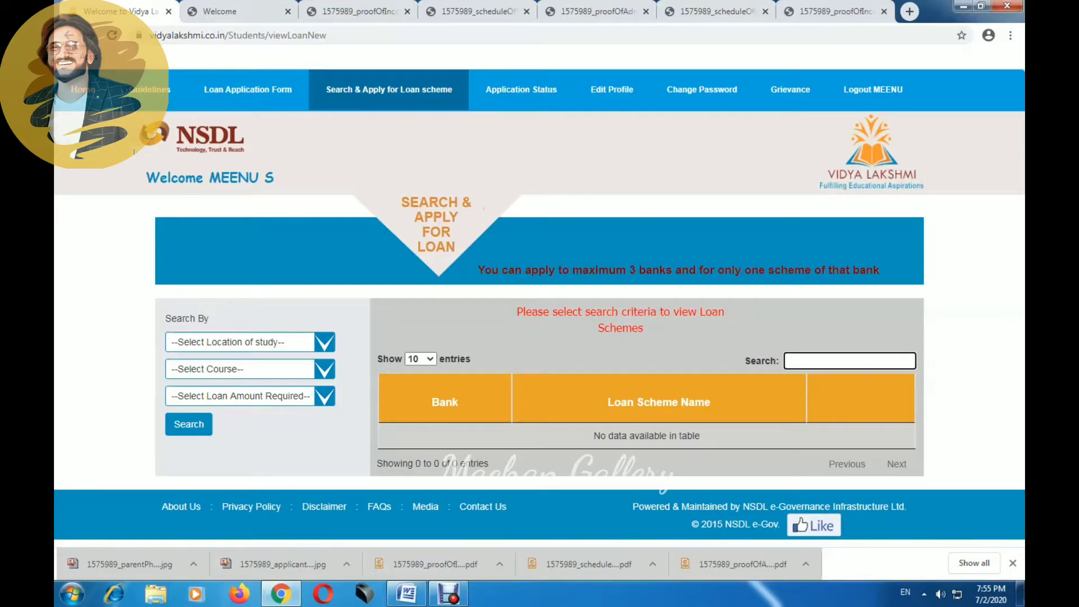
{"action": "type", "text": "sbi"}
{"action": "left_click", "coordinate": [250, 342]}
{"action": "left_click", "coordinate": [224, 358]}
{"action": "left_click", "coordinate": [251, 342]}
{"action": "left_click", "coordinate": [801, 361]}
{"action": "key", "text": "BackSpace"}
{"action": "key", "text": "BackSpace"}
Step: Set location of study, course and loan amount to ALL and run the search
{"action": "left_click", "coordinate": [250, 342]}
{"action": "left_click", "coordinate": [192, 367]}
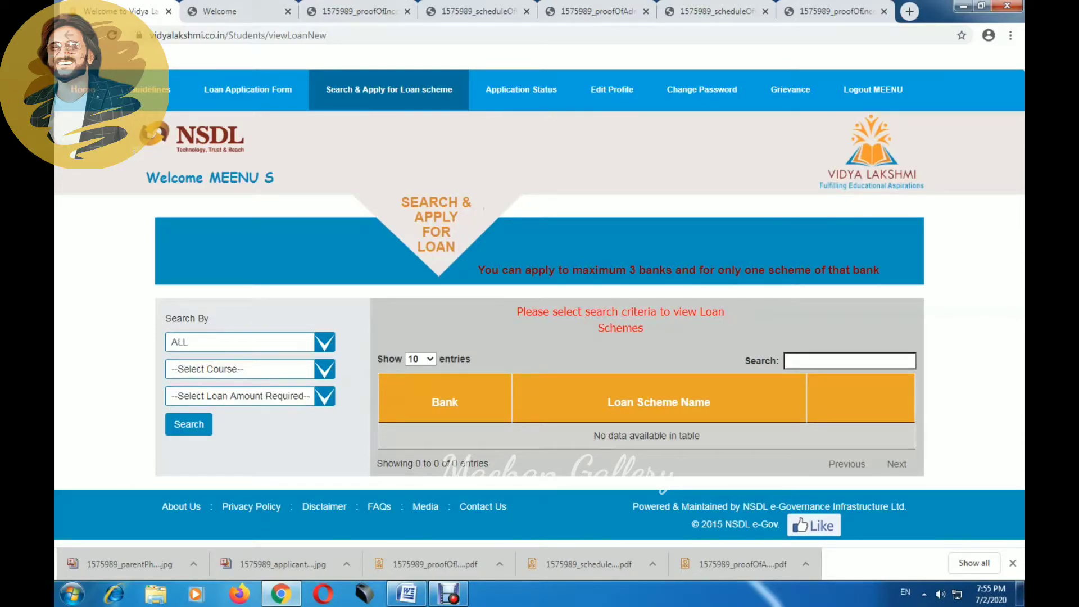
{"action": "left_click", "coordinate": [251, 368]}
{"action": "left_click", "coordinate": [181, 393]}
{"action": "left_click", "coordinate": [251, 396]}
{"action": "left_click", "coordinate": [180, 424]}
{"action": "left_click", "coordinate": [189, 424]}
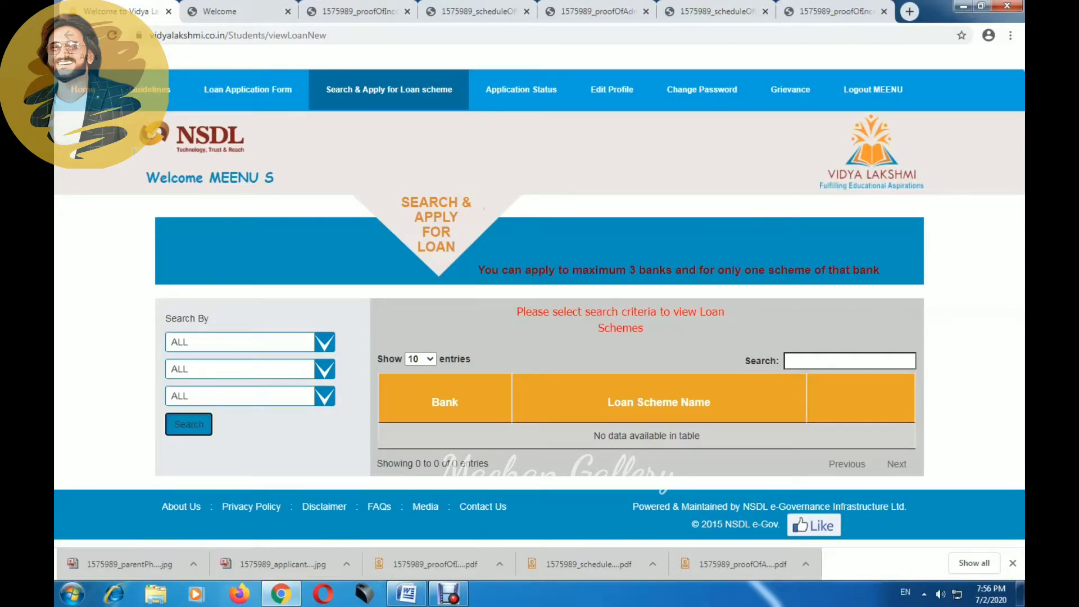
Step: Scroll the results, from Abhyudaya Cooperative Bank through Bank of Baroda across 11 pages
{"action": "scroll", "coordinate": [540, 315], "scroll_direction": "down", "scroll_amount": 4}
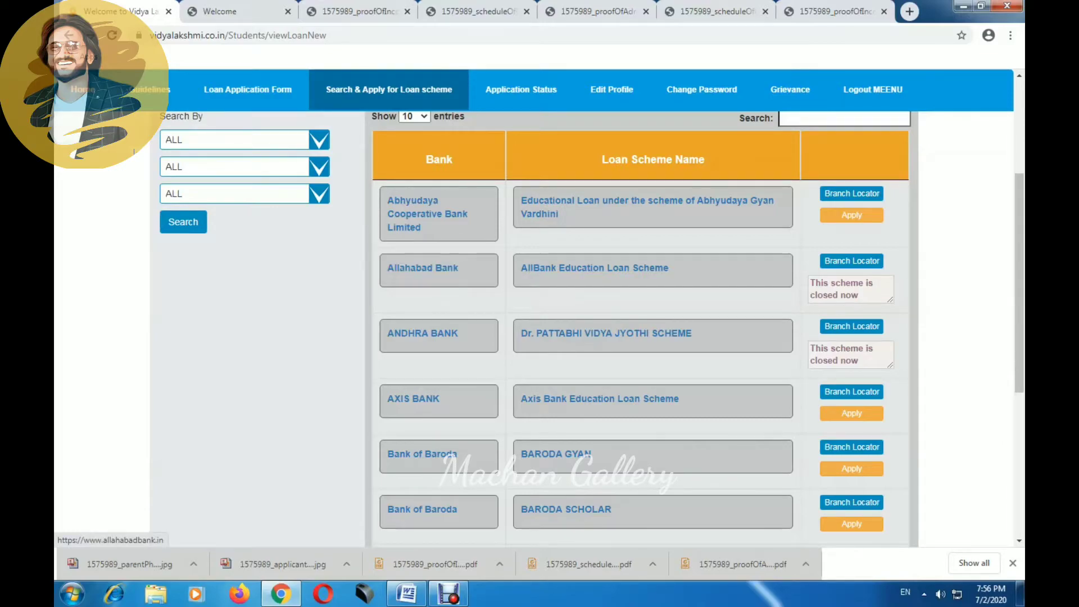
{"action": "scroll", "coordinate": [423, 267], "scroll_direction": "down", "scroll_amount": 3}
{"action": "scroll", "coordinate": [421, 317], "scroll_direction": "down", "scroll_amount": 5}
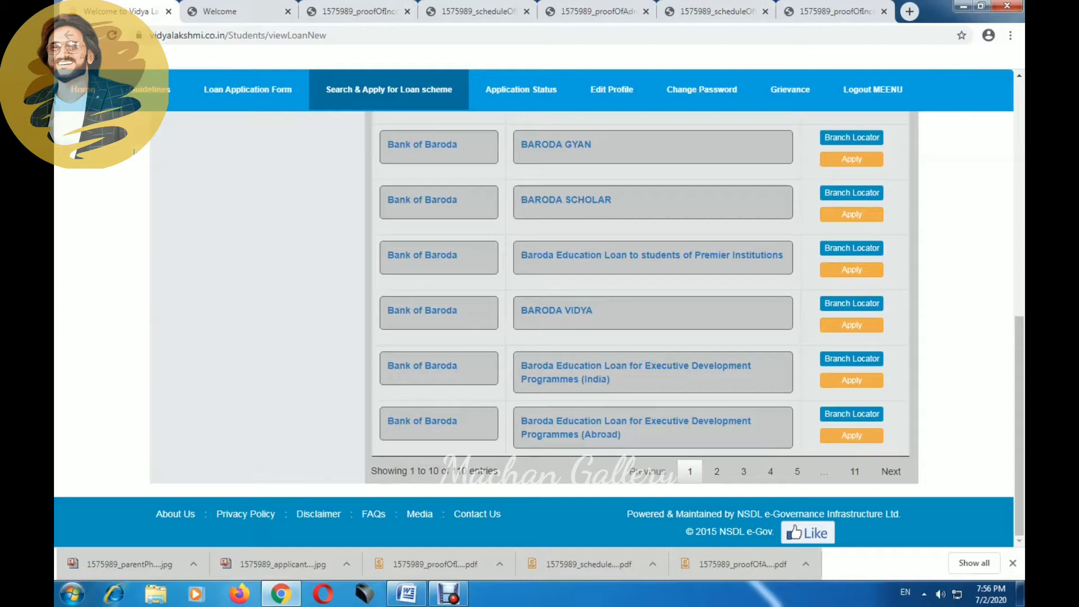
{"action": "scroll", "coordinate": [663, 491], "scroll_direction": "up", "scroll_amount": 8}
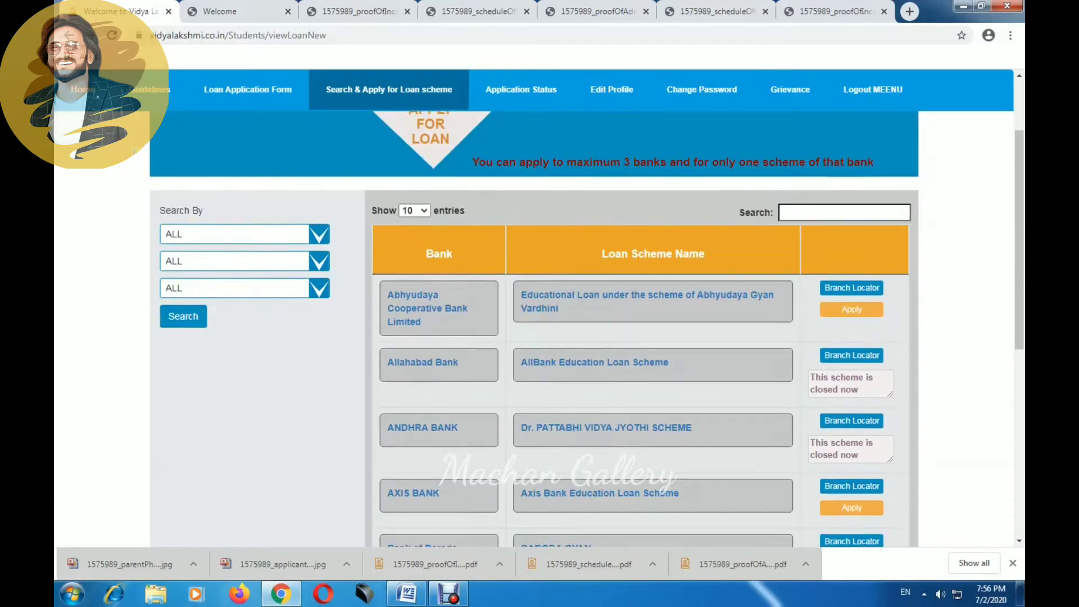